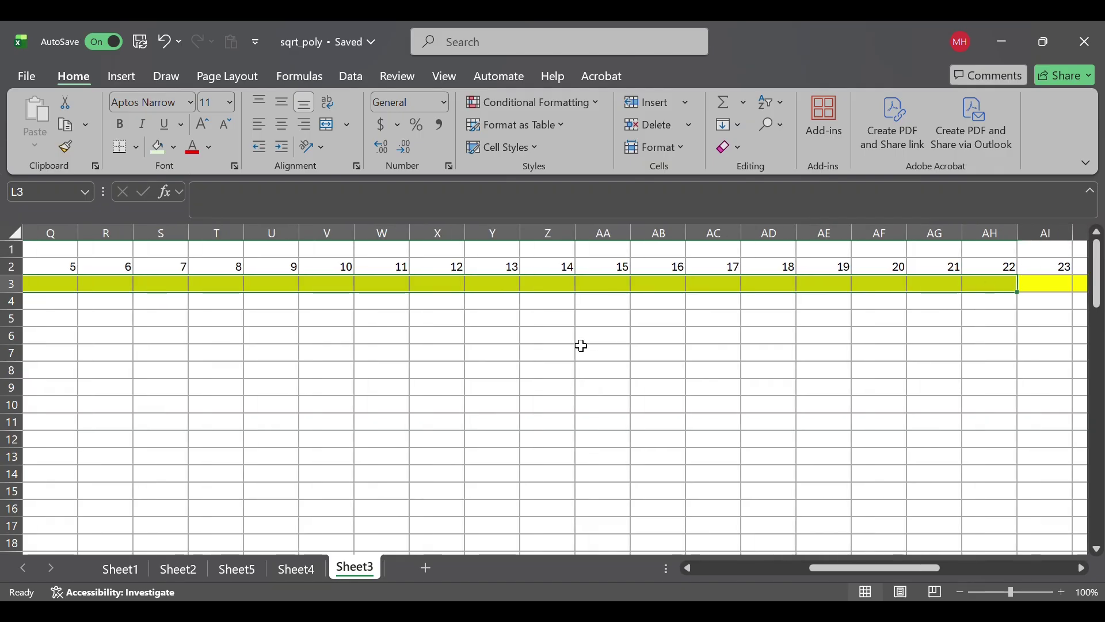
- Examine the p coefficients in column C and the empty cells beneath the p check and v headings
drag(864, 568, 730, 584)
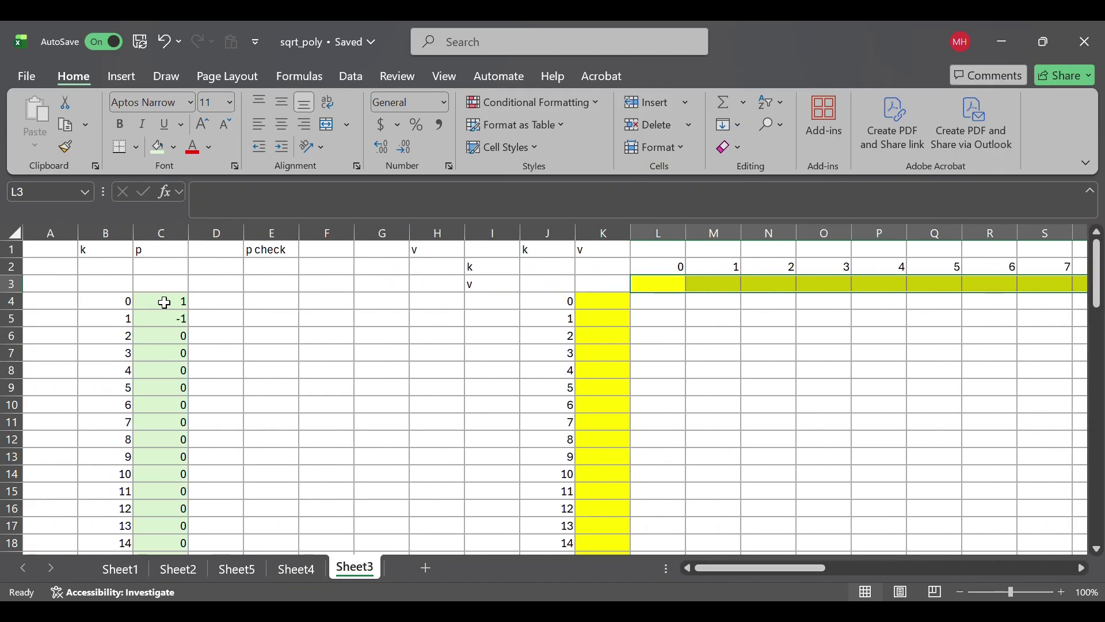
drag(163, 301, 149, 568)
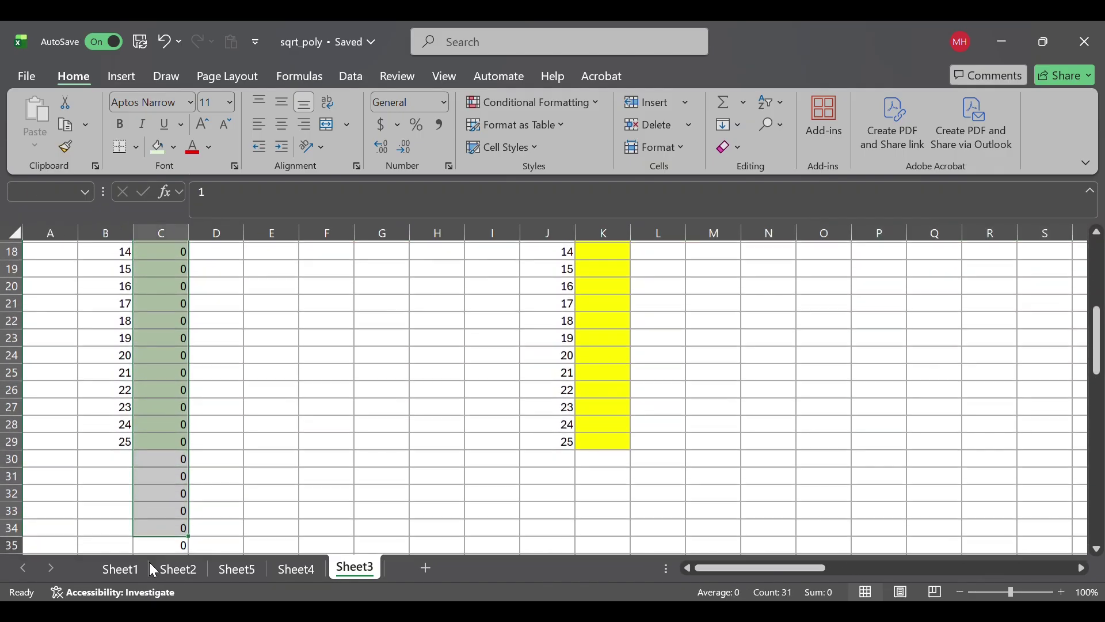
scroll(173, 478, up, 6)
click(328, 358)
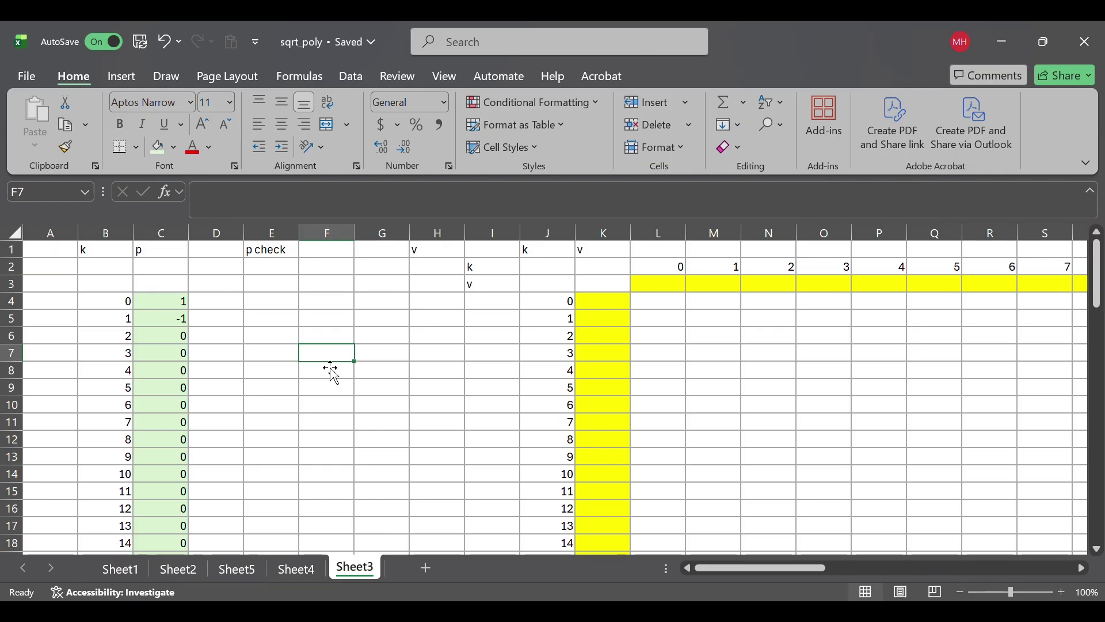
click(500, 307)
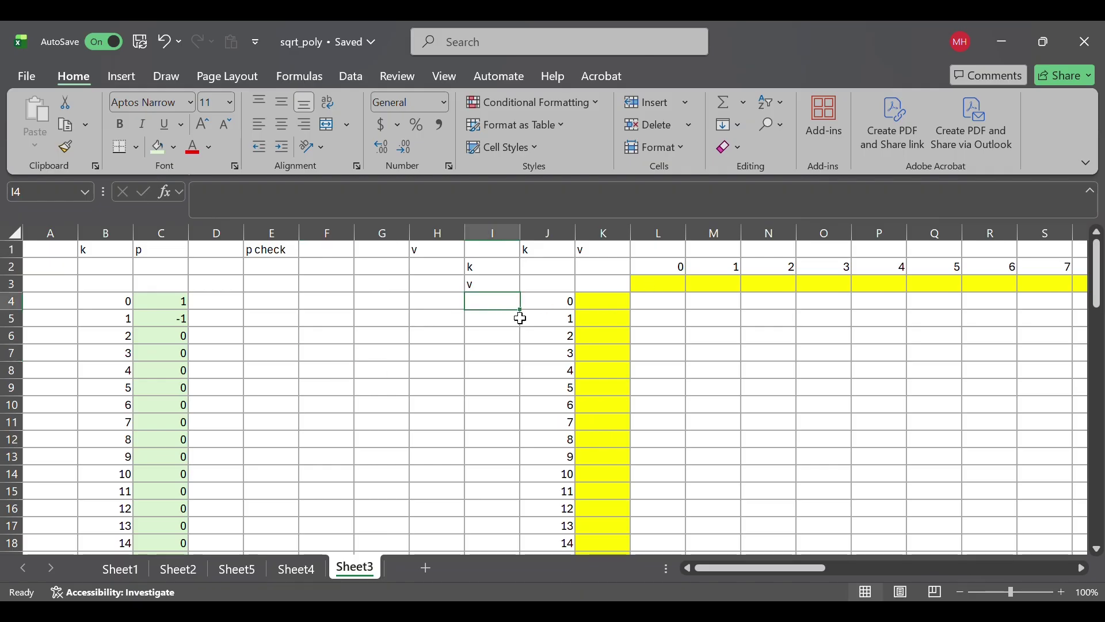
click(439, 307)
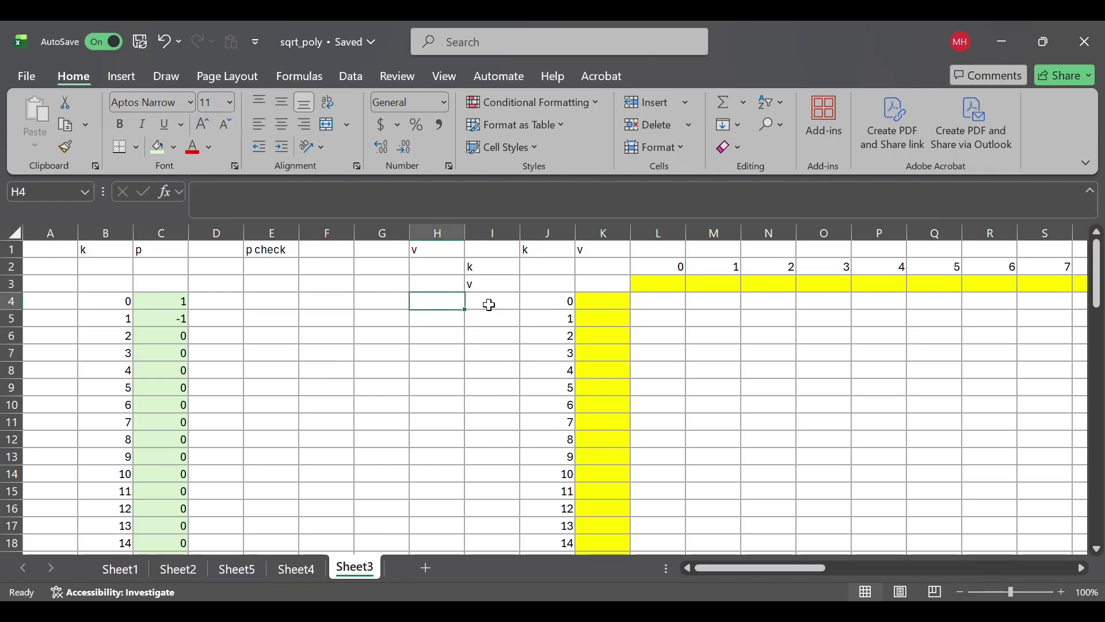
click(387, 305)
click(427, 305)
click(390, 306)
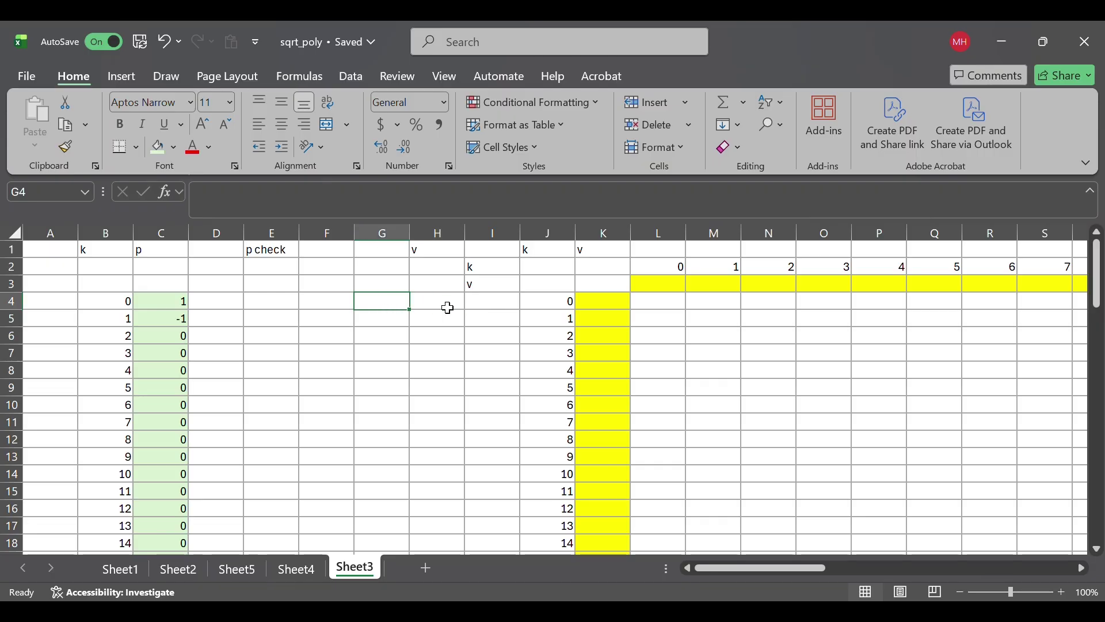
click(446, 308)
click(282, 308)
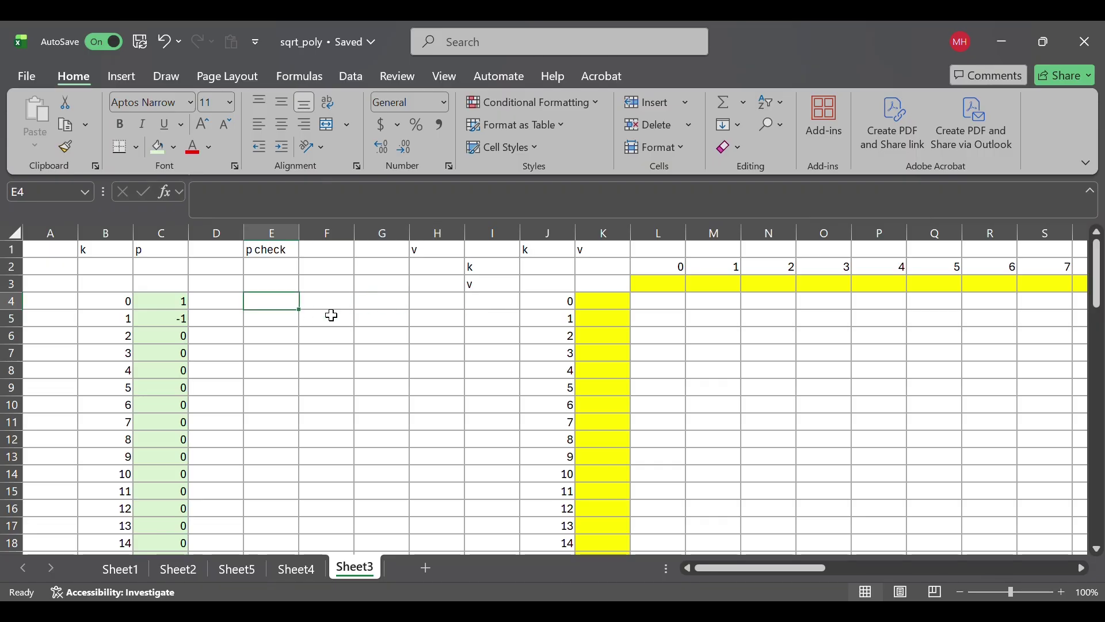
click(400, 305)
click(429, 303)
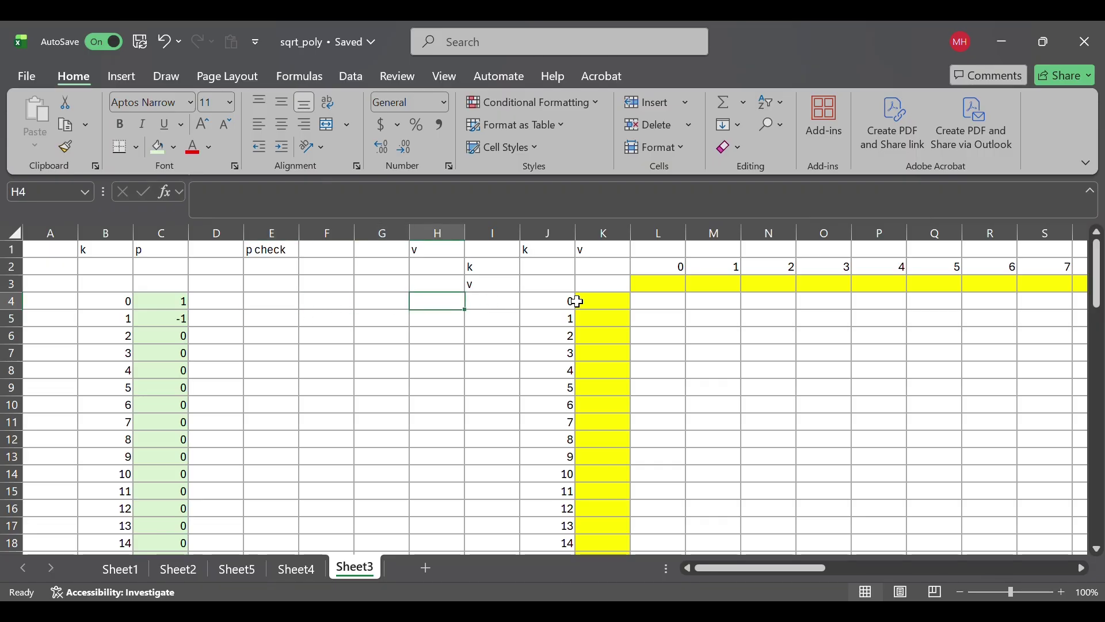
- Enter the formula =H4 in K4 to link the yellow v column to column H
click(599, 306)
text(=)
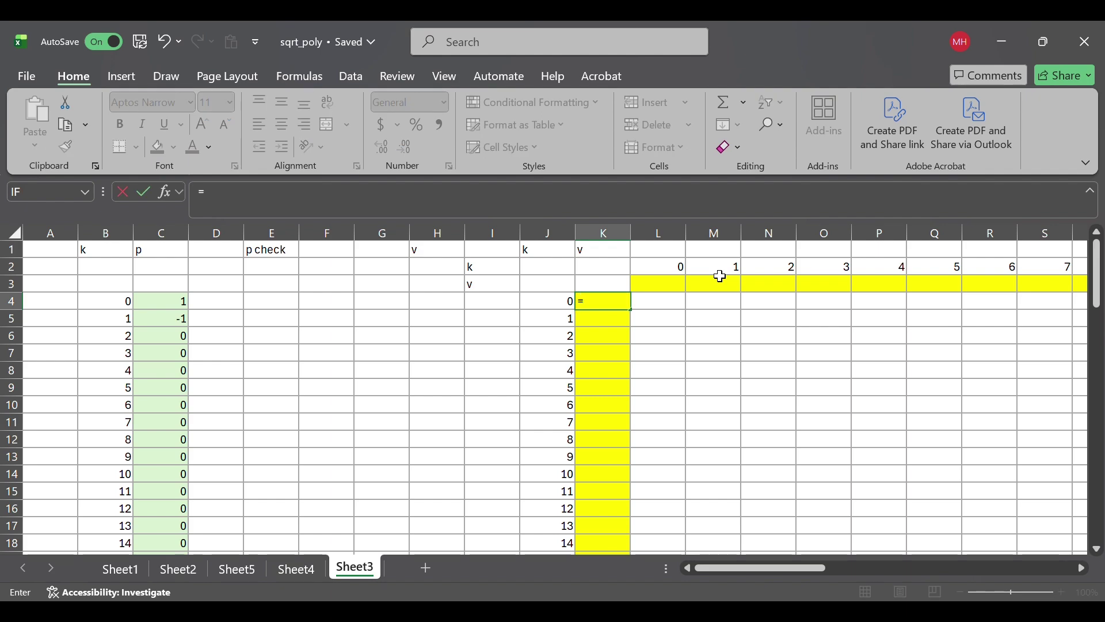
click(445, 305)
key(Return)
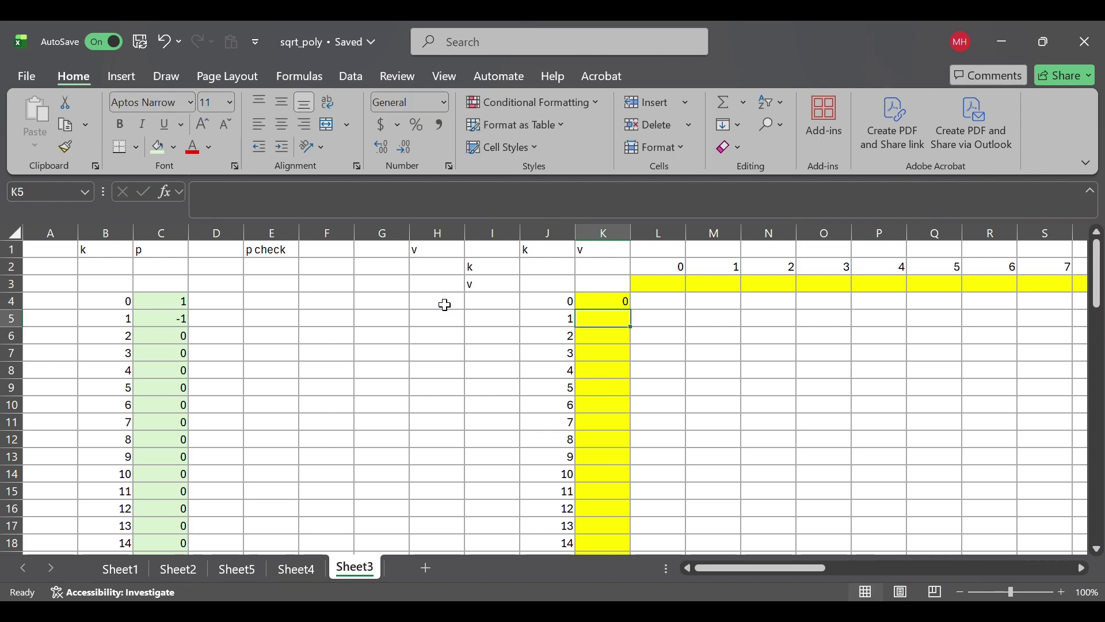
- Copy the K4 formula down the rest of the yellow v column, K5:K29
click(617, 303)
click(75, 129)
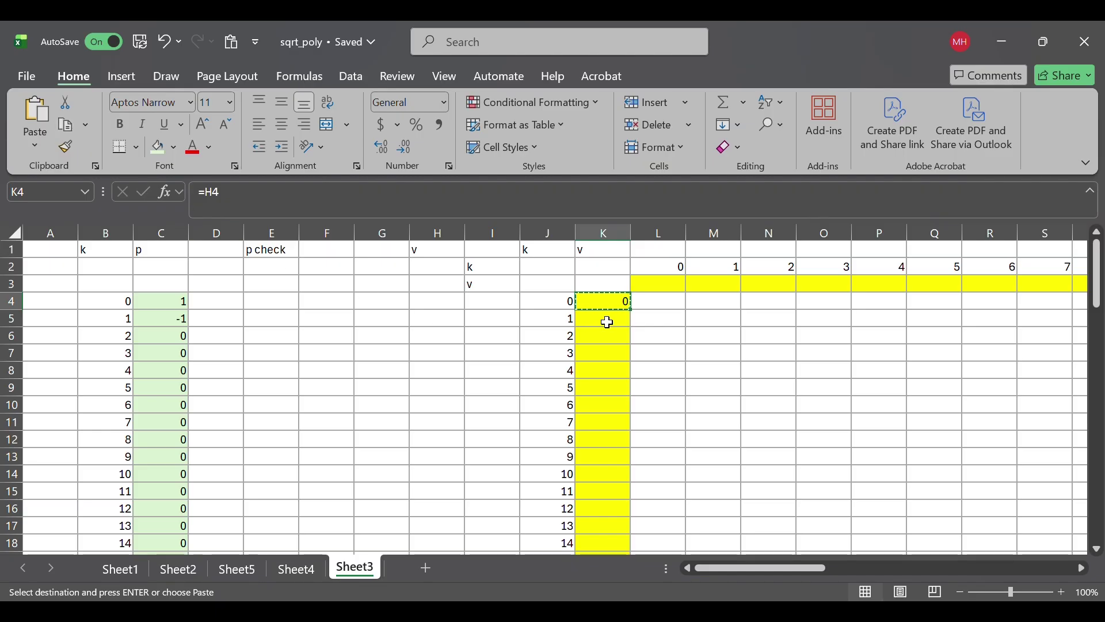
drag(607, 323, 602, 528)
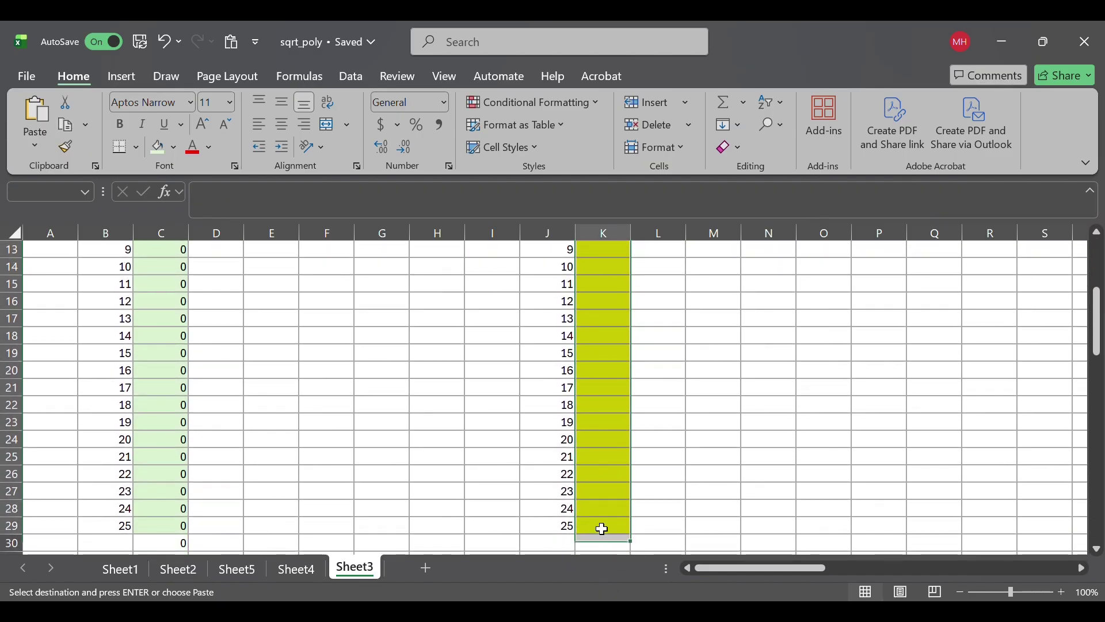
click(35, 110)
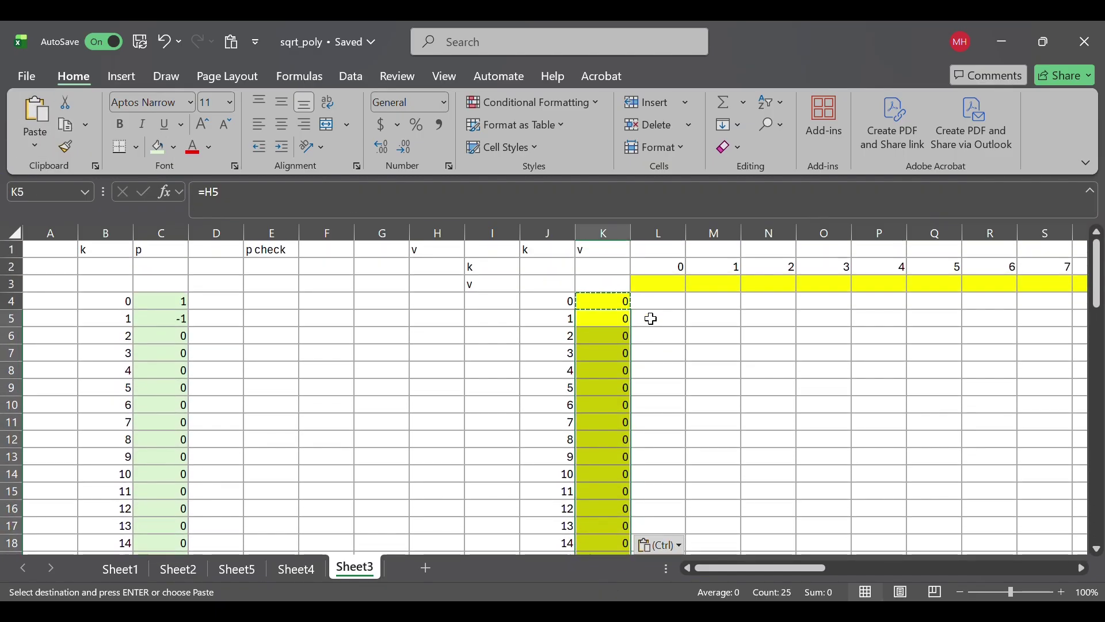
- Enter the absolute reference =$K$4 in L3, the first cell of the yellow v row
click(666, 287)
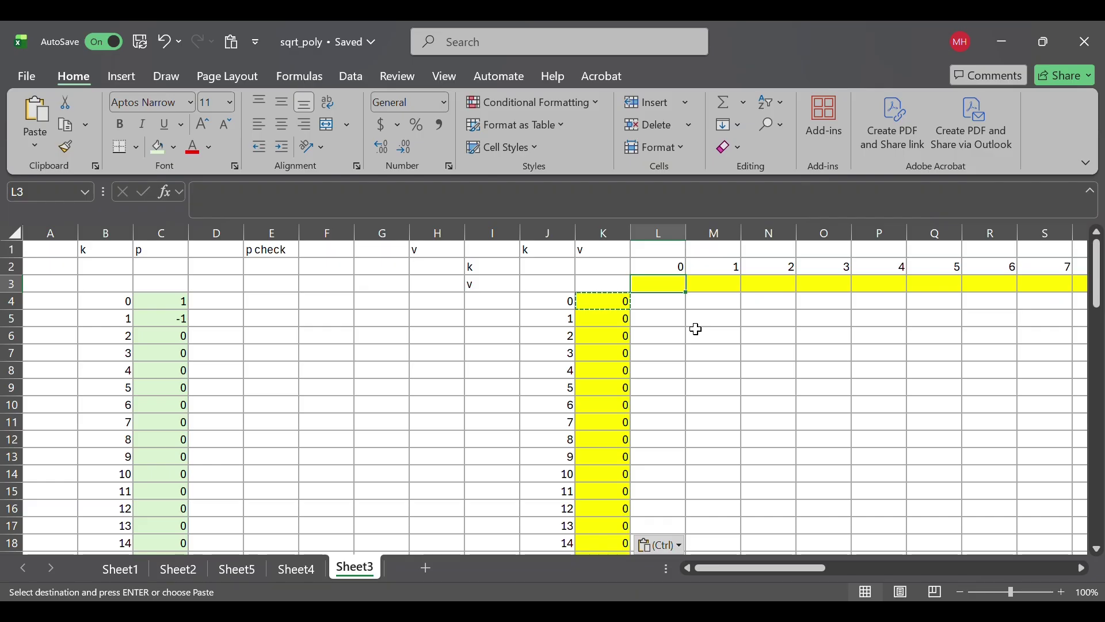
text(=)
click(622, 305)
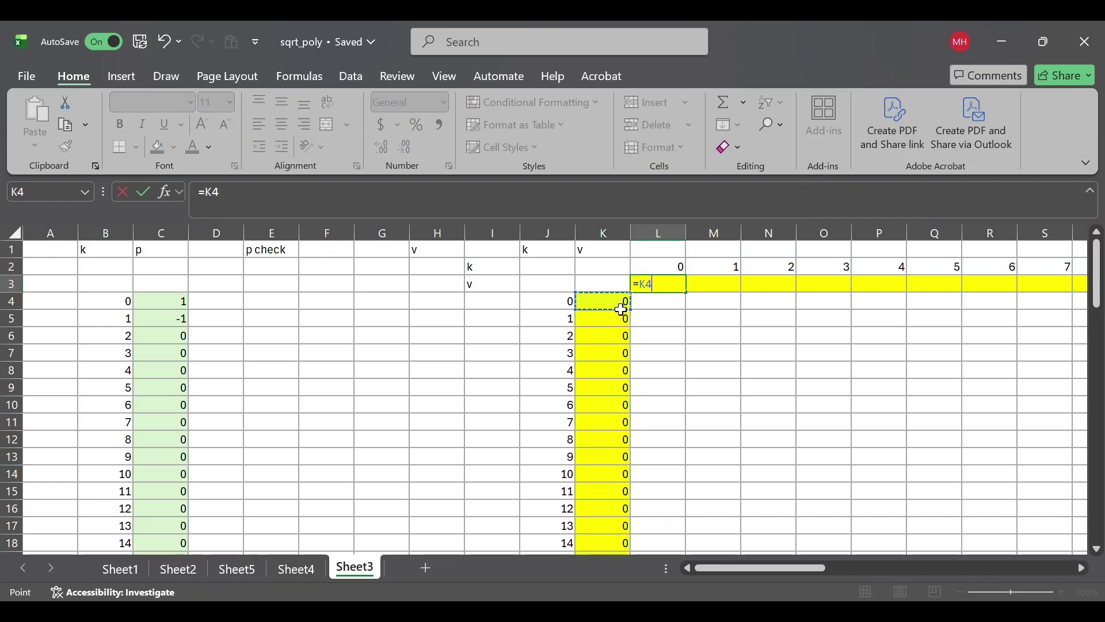
key(Return)
double_click(661, 279)
text($K$)
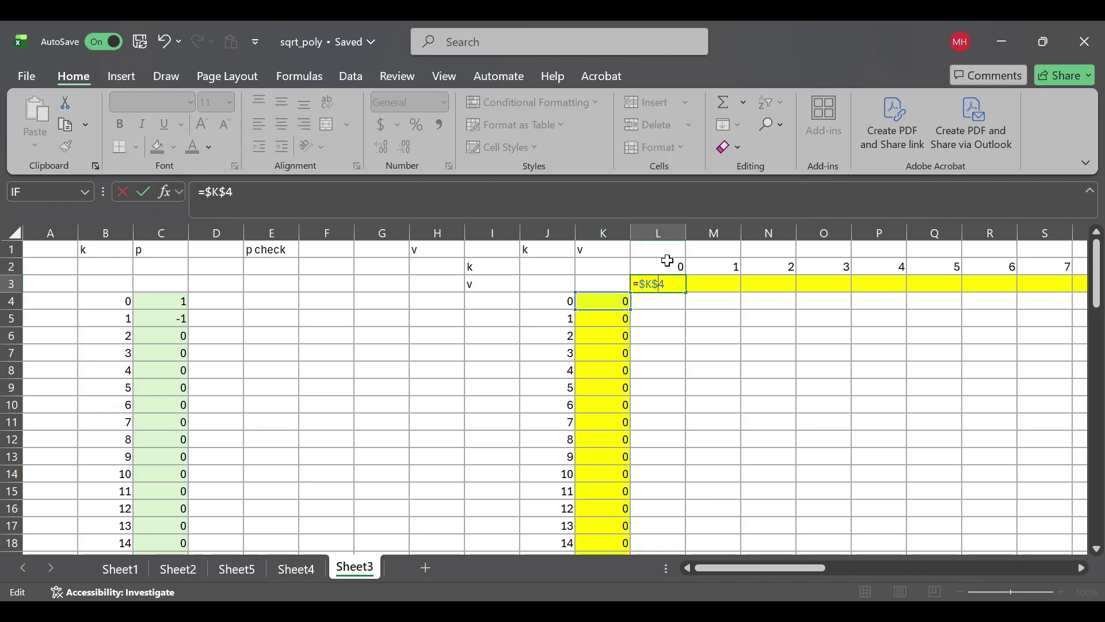
key(Return)
- Copy the L3 formula across the v row through Q3
click(666, 282)
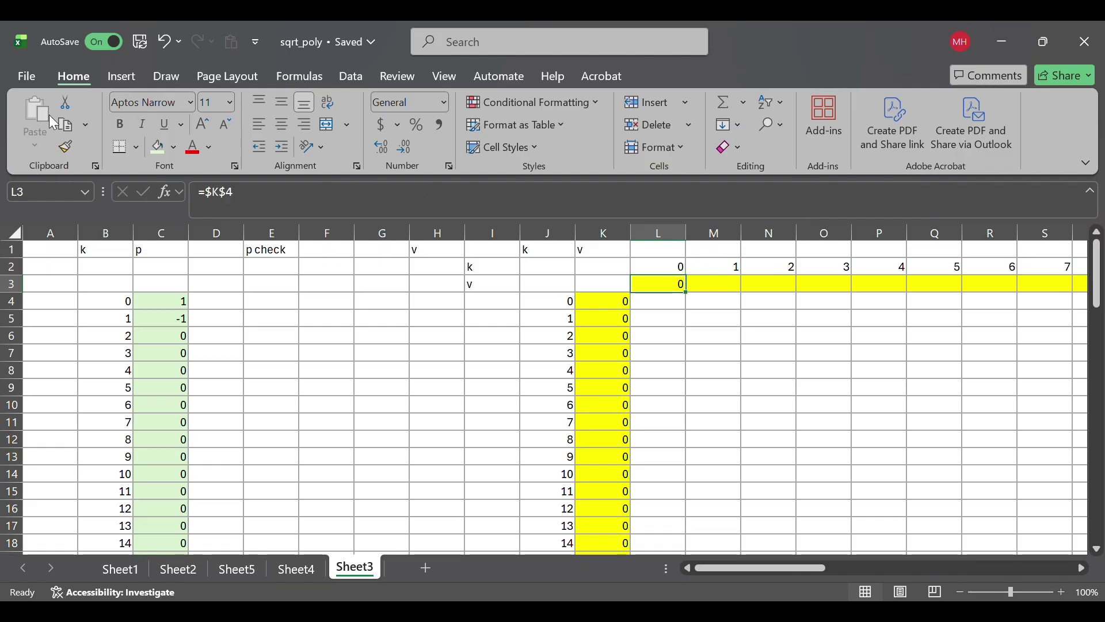
key(ctrl+c)
drag(688, 292, 932, 288)
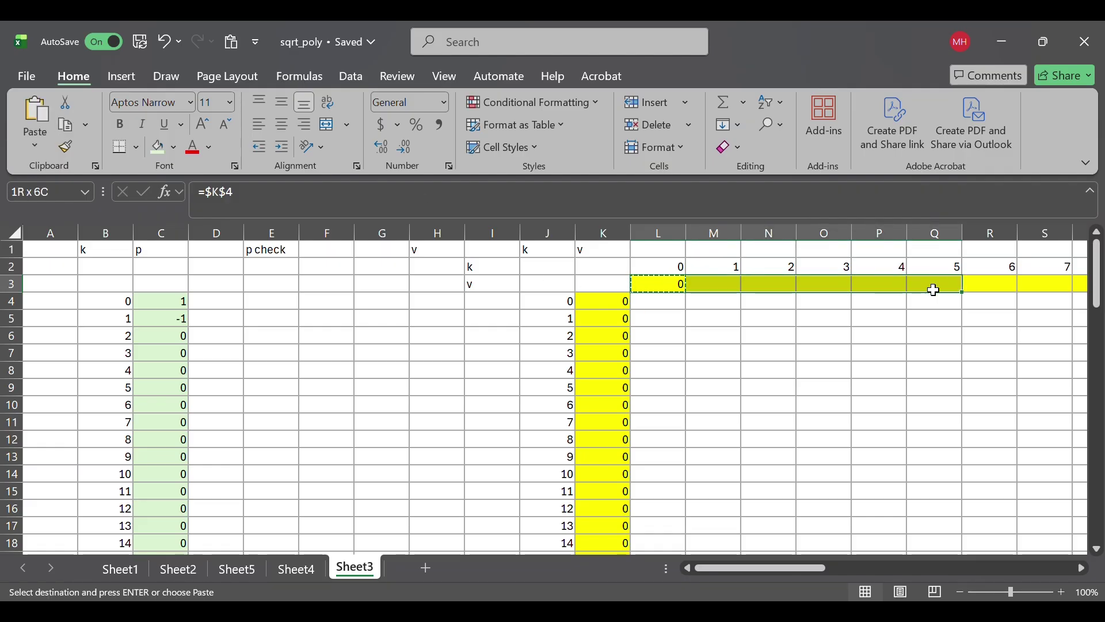
click(40, 112)
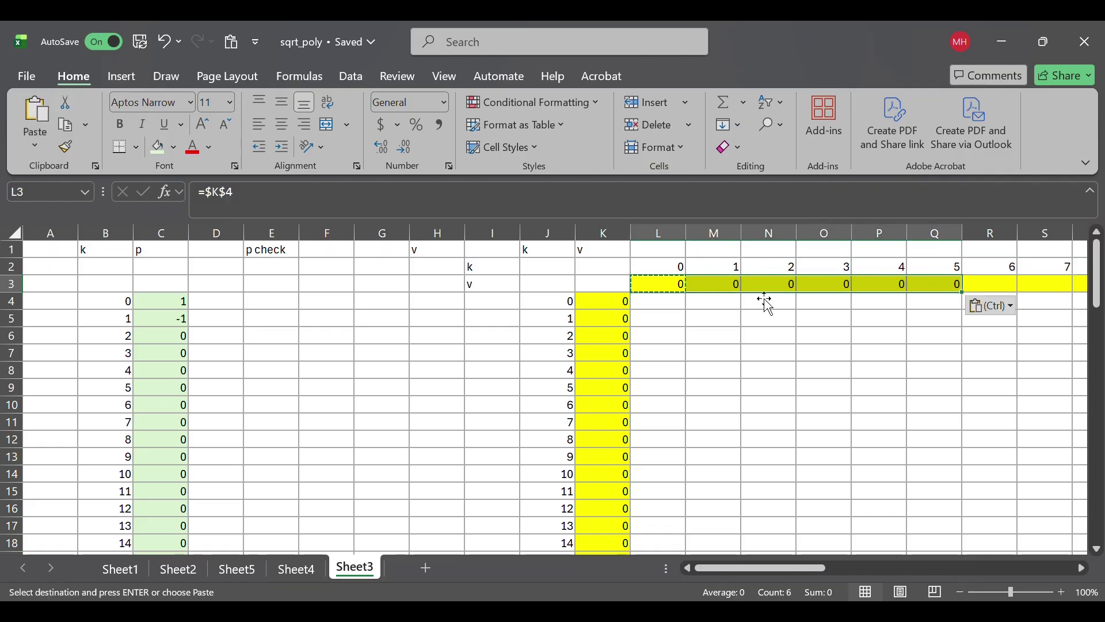
- Change the v row formulas to =$K$5 in M3 and =$K$6 in N3
double_click(738, 288)
key(BackSpace)
text(5)
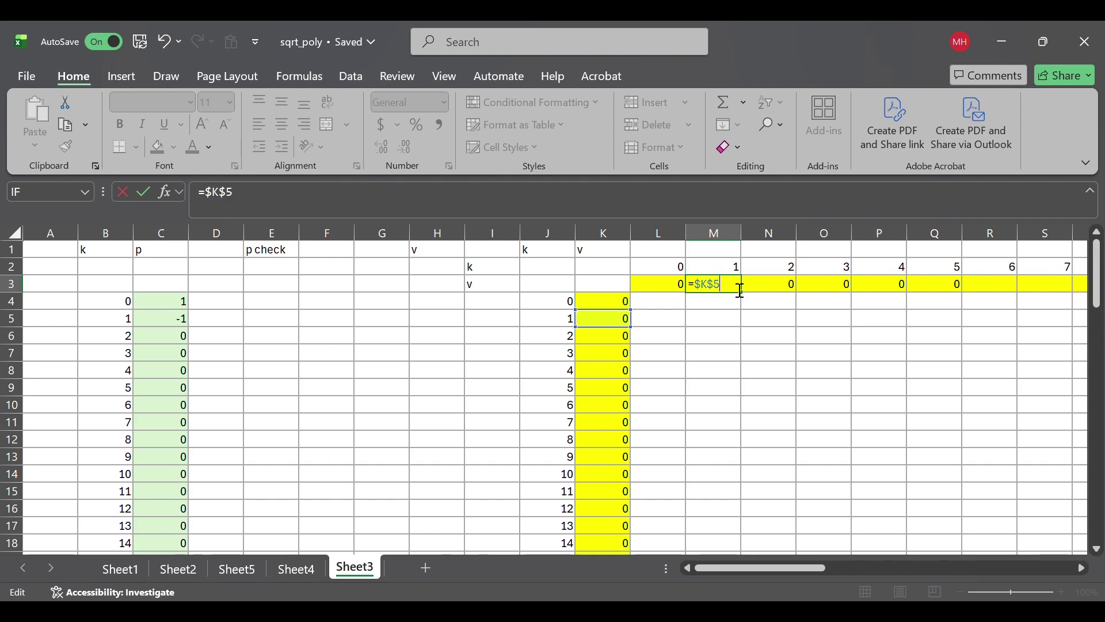
key(Return)
double_click(783, 290)
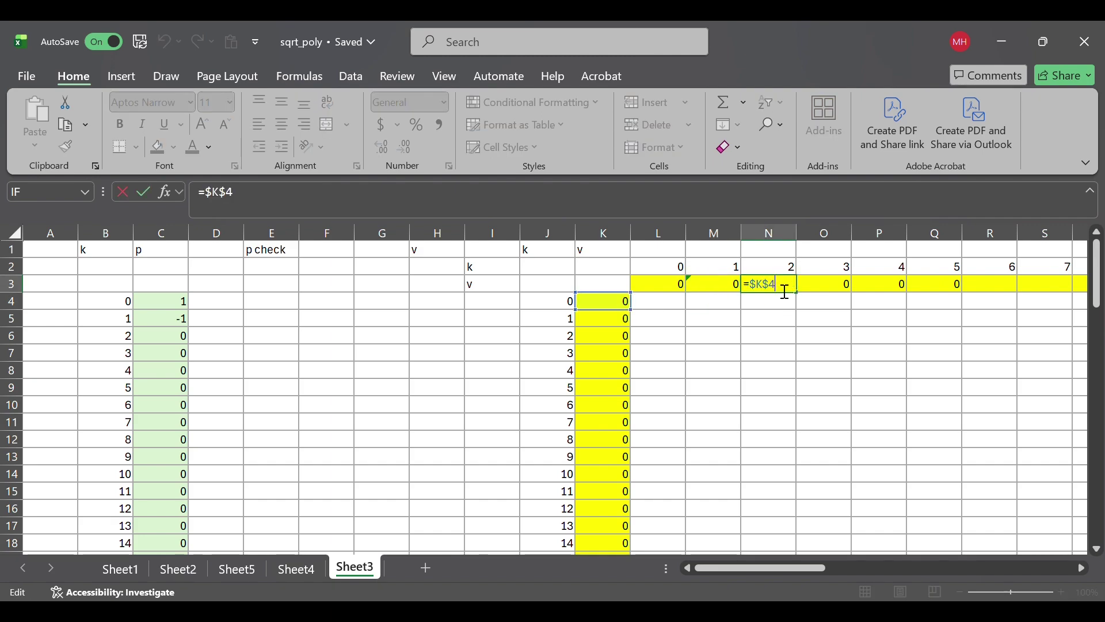
key(BackSpace)
text(6)
key(Return)
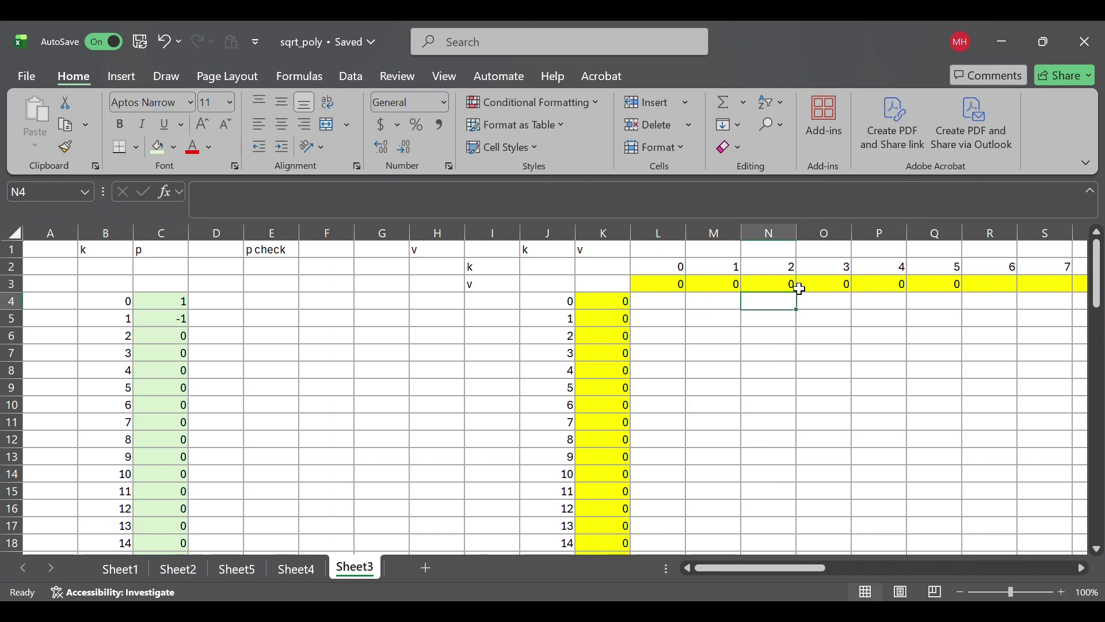
- Change the formula in O3 to =$K$7
double_click(849, 283)
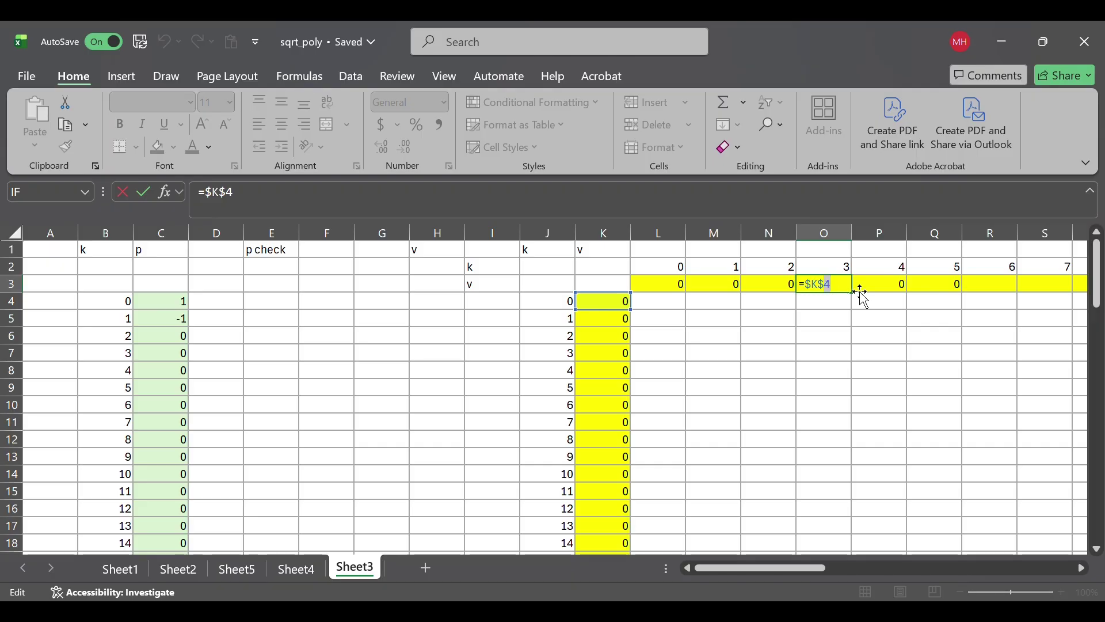
key(BackSpace)
text(7)
key(Return)
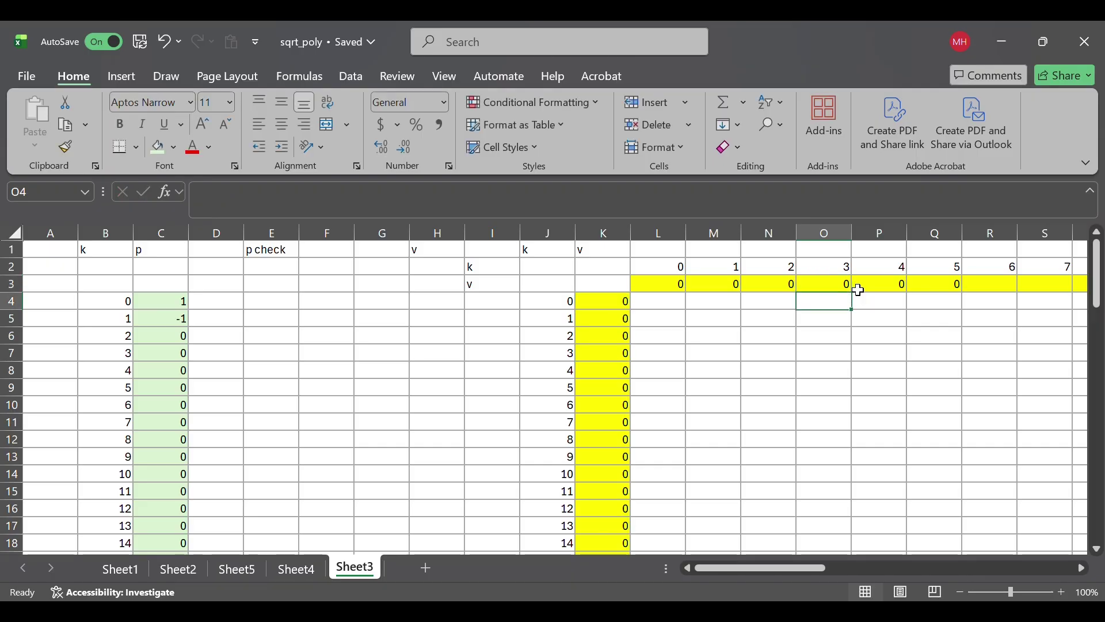
- Change P3 and Q3 to reference the column K values for k = 4 and k = 5 respectively
click(883, 286)
double_click(881, 288)
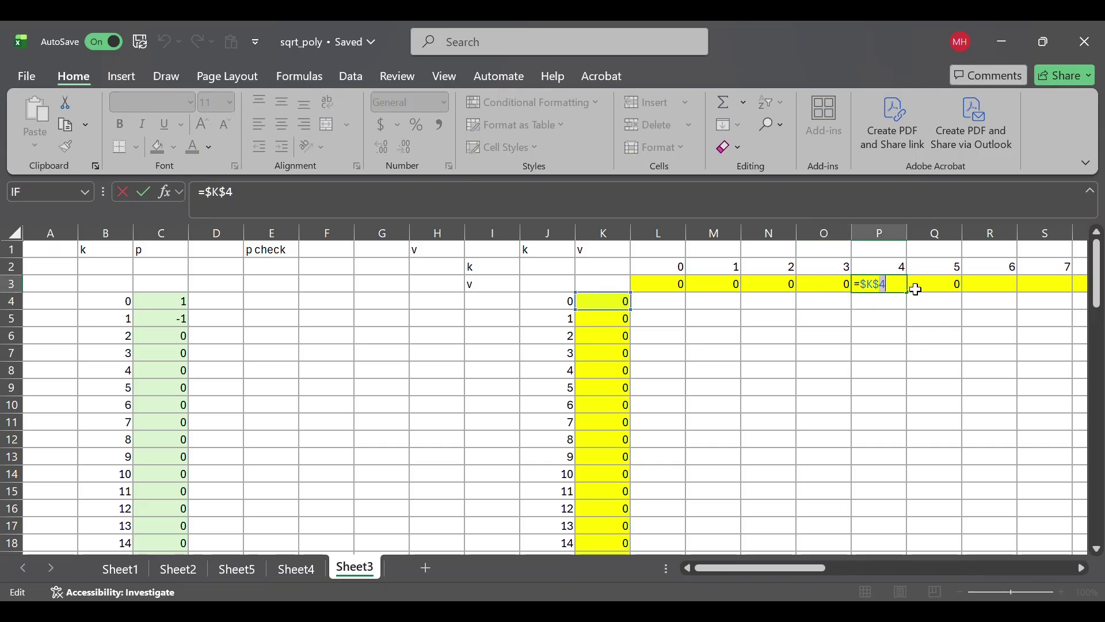
key(Return)
double_click(944, 286)
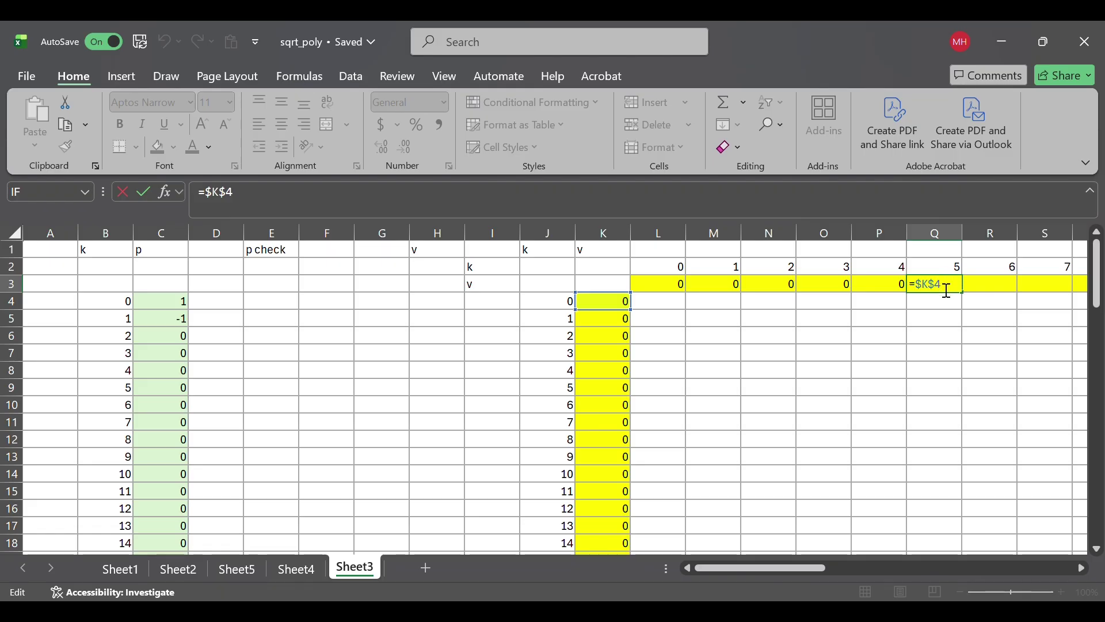
drag(935, 288, 965, 288)
key(Return)
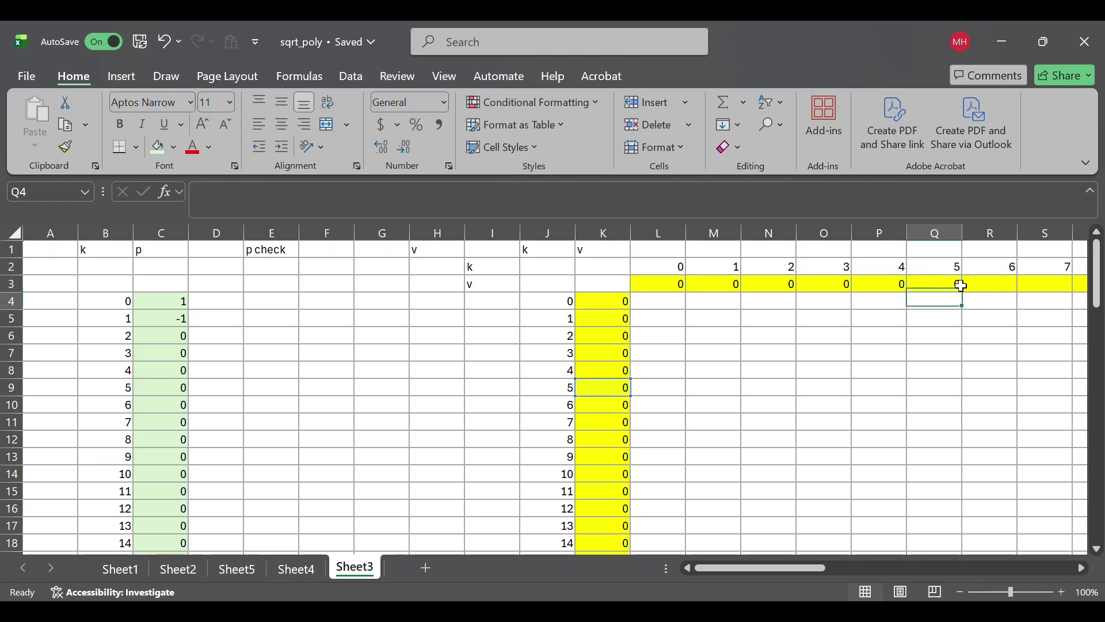
click(796, 324)
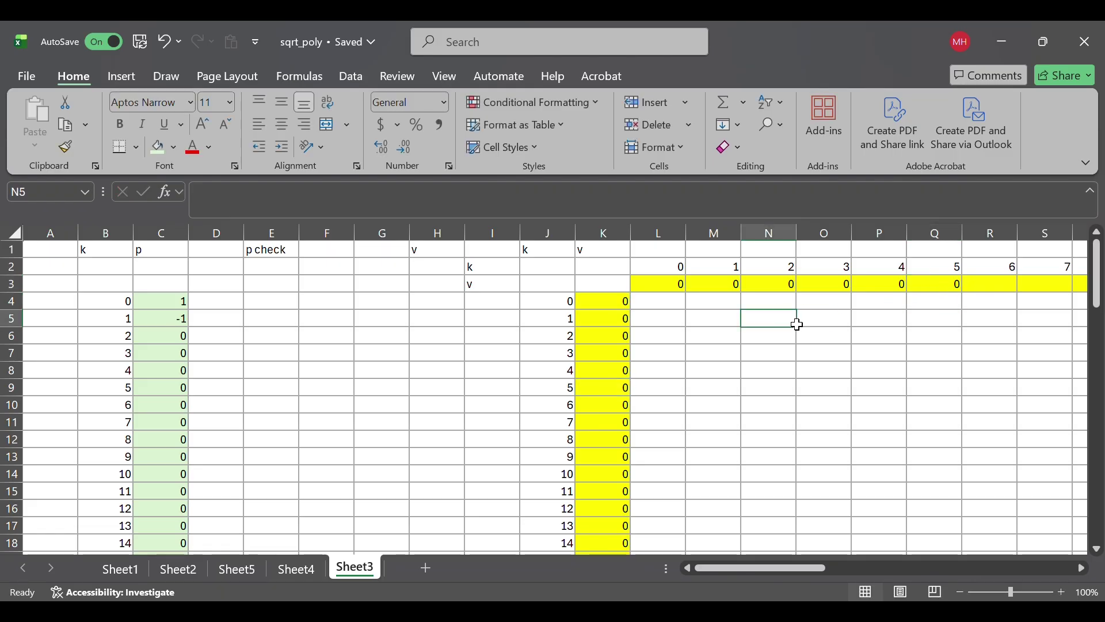
- Enter the formula =sqrt(C4) in H4 for the first v coefficient
click(276, 305)
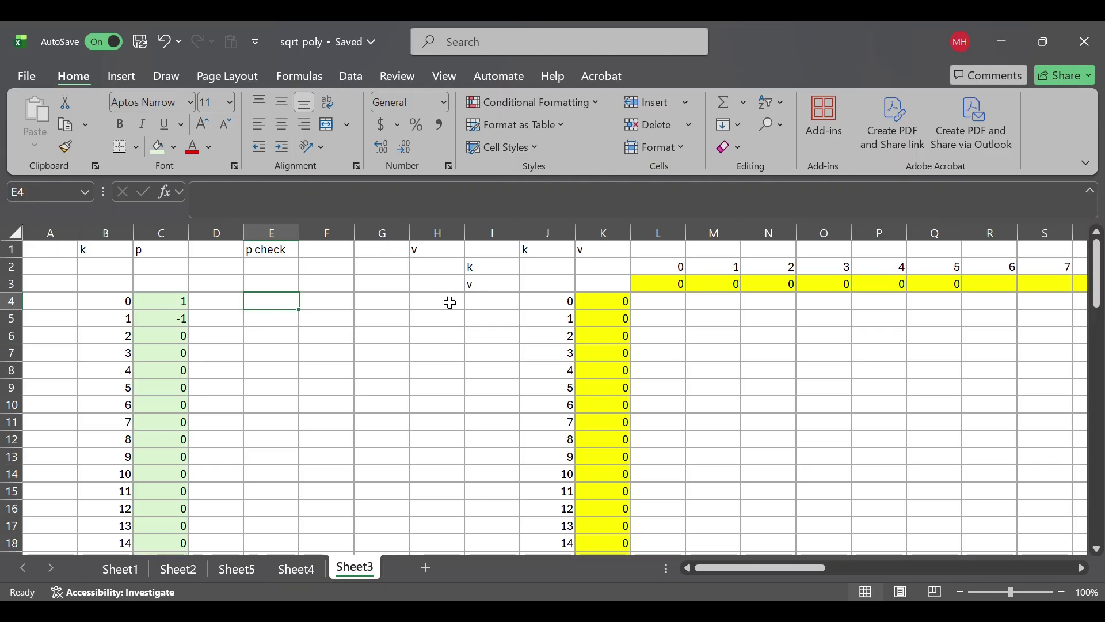
click(431, 306)
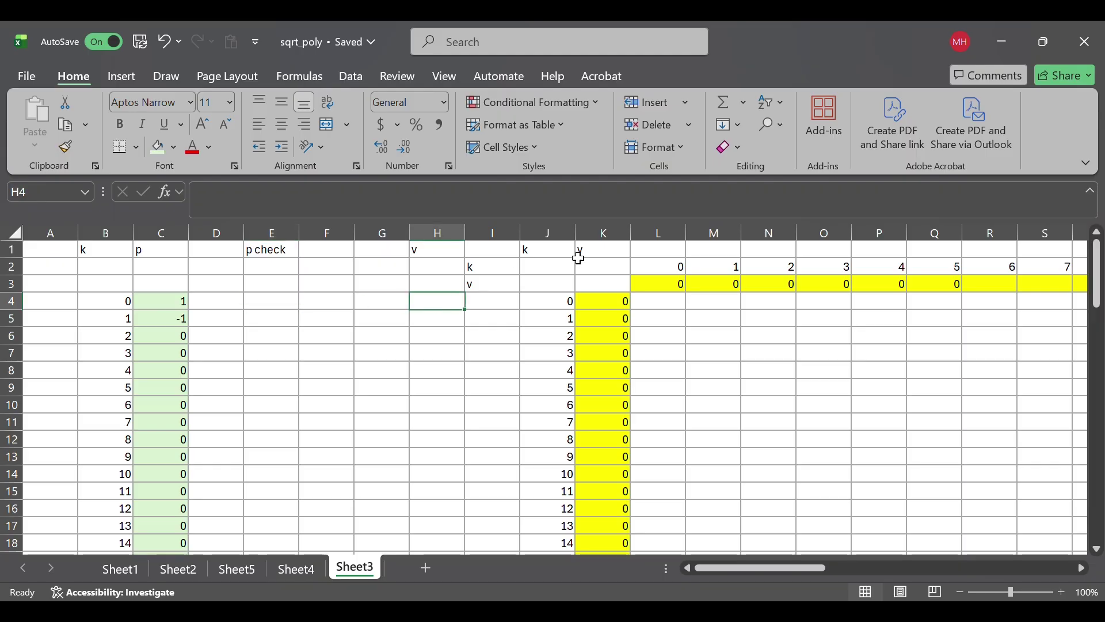
text(=sqrt)
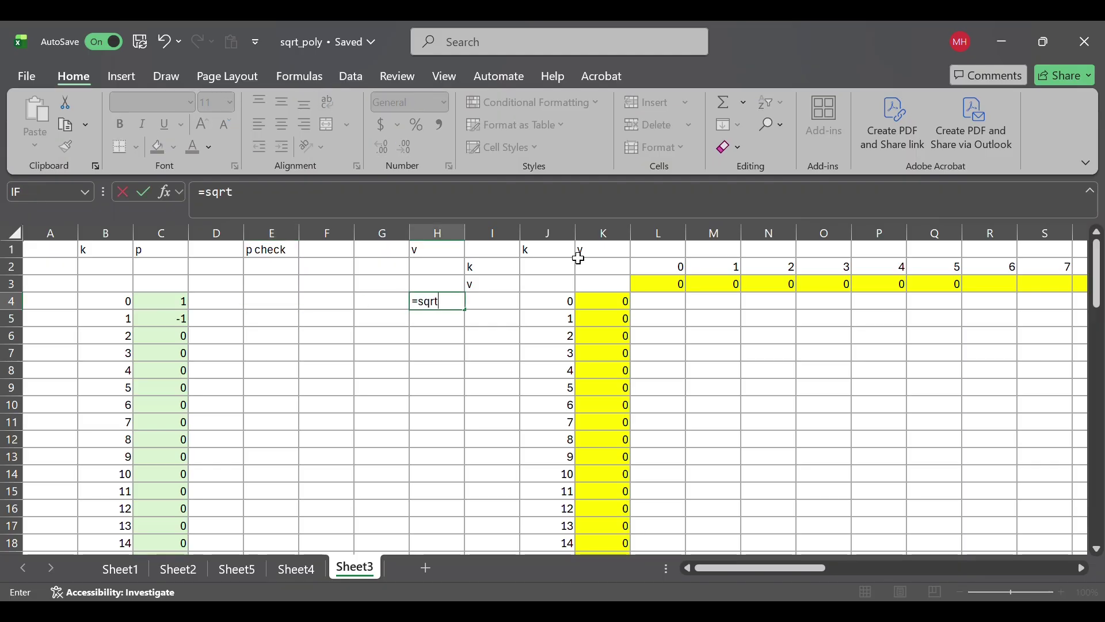
text(()
click(185, 301)
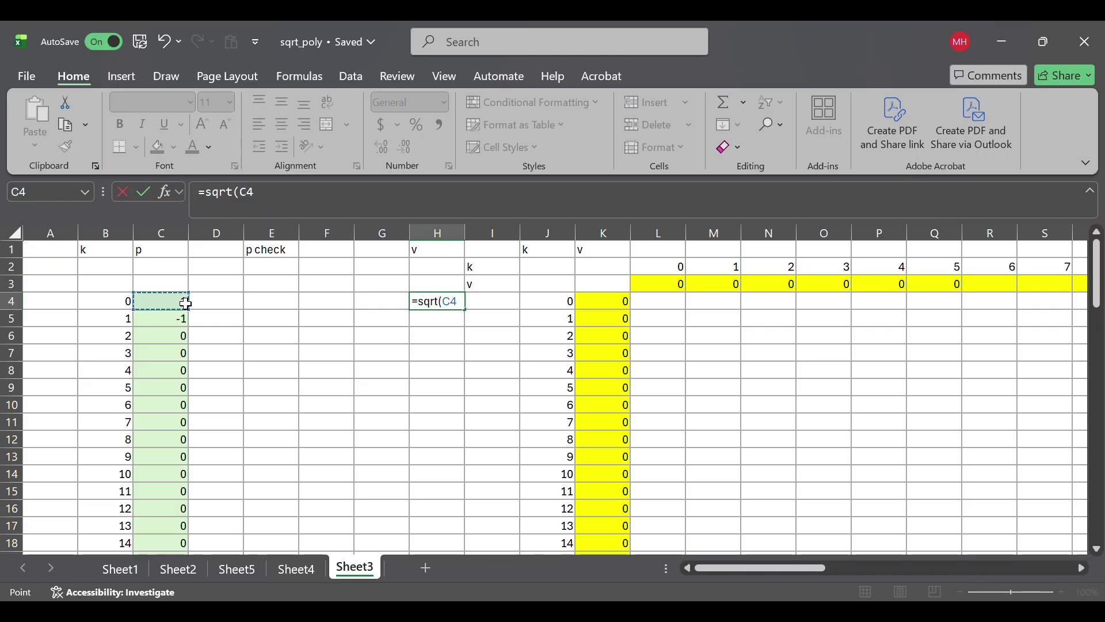
text())
key(Return)
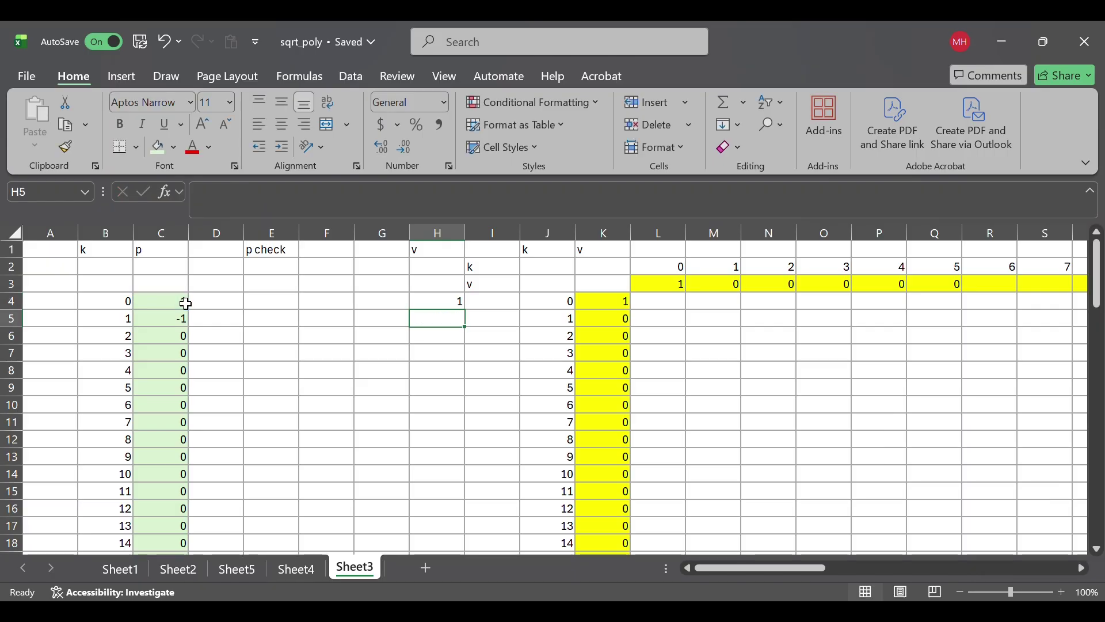
- Enter the formula =K4*L3 in L4 as the first cell of the v product grid
click(681, 302)
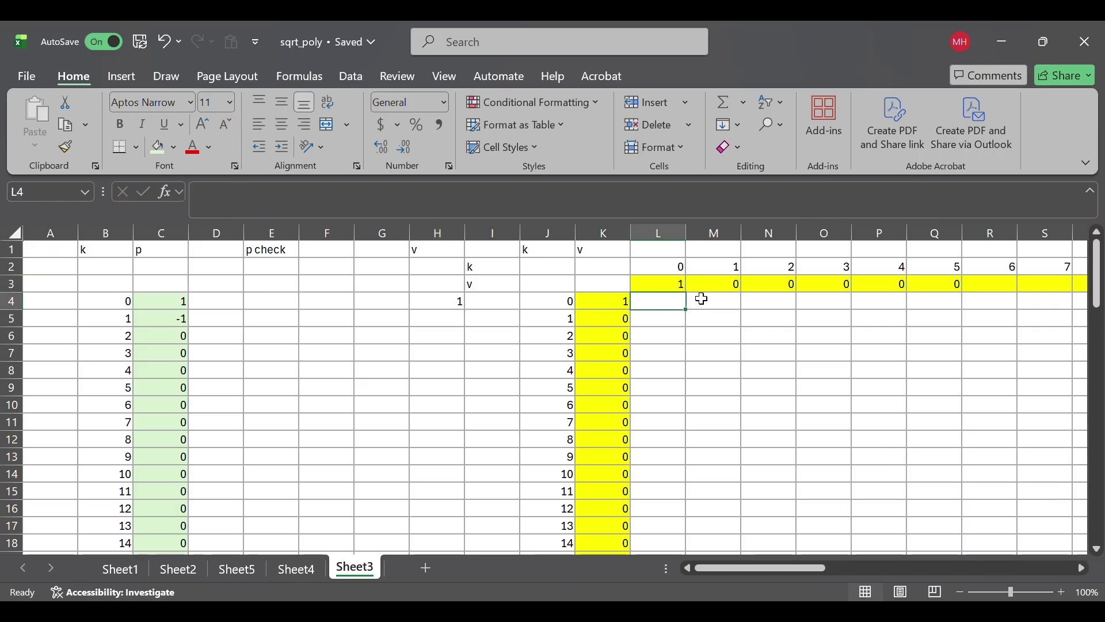
text(=)
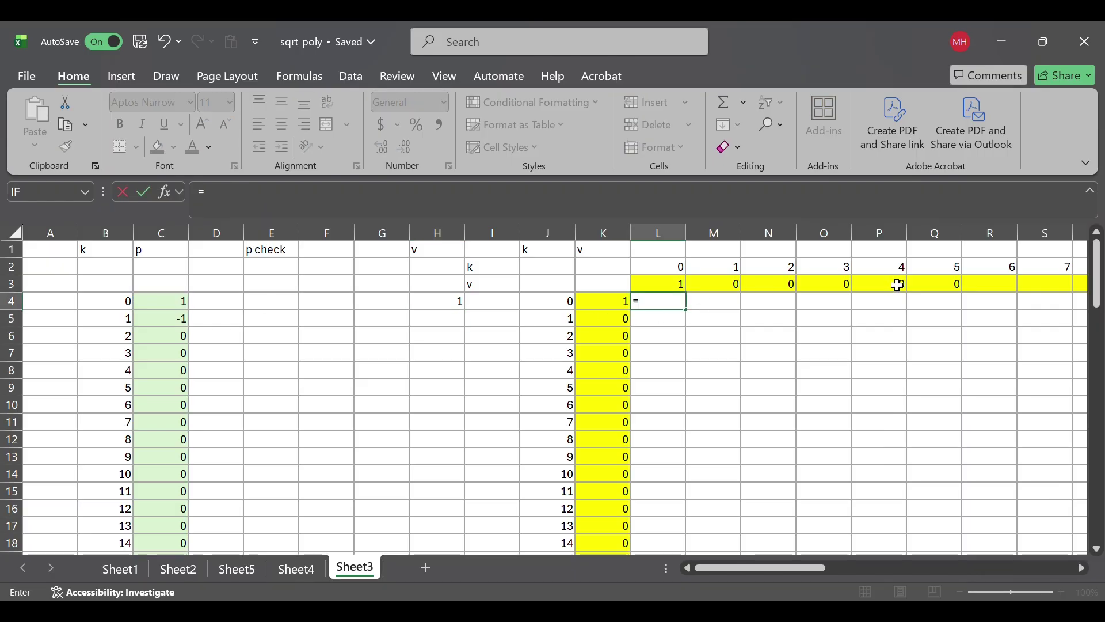
click(616, 302)
text(*)
click(677, 286)
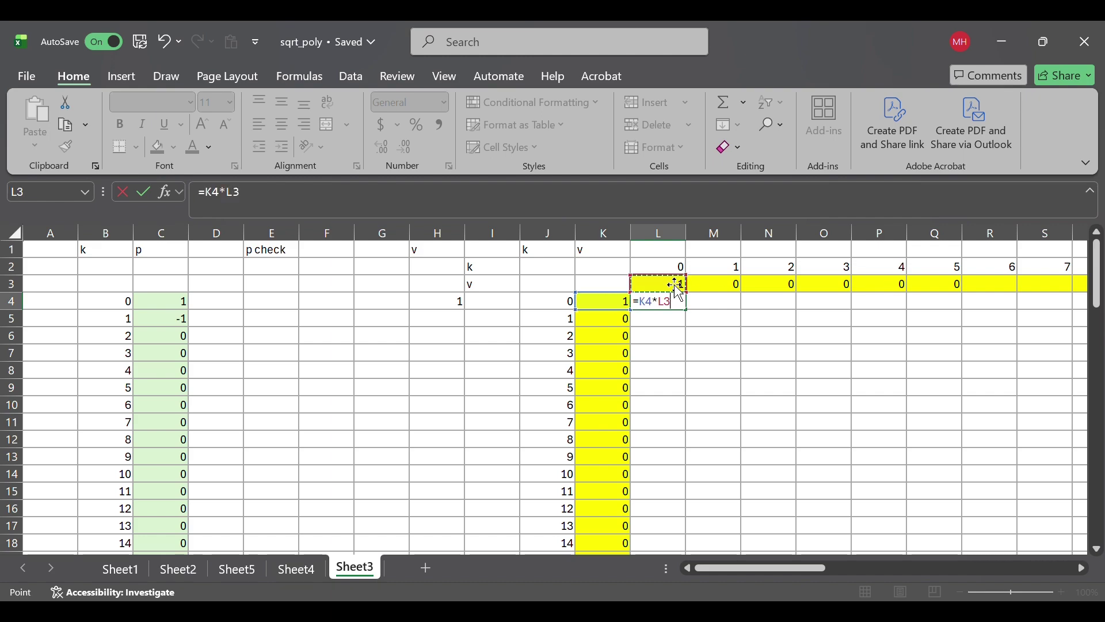
key(Return)
- Change the L4 formula to the mixed references =$K4*L$3
double_click(674, 304)
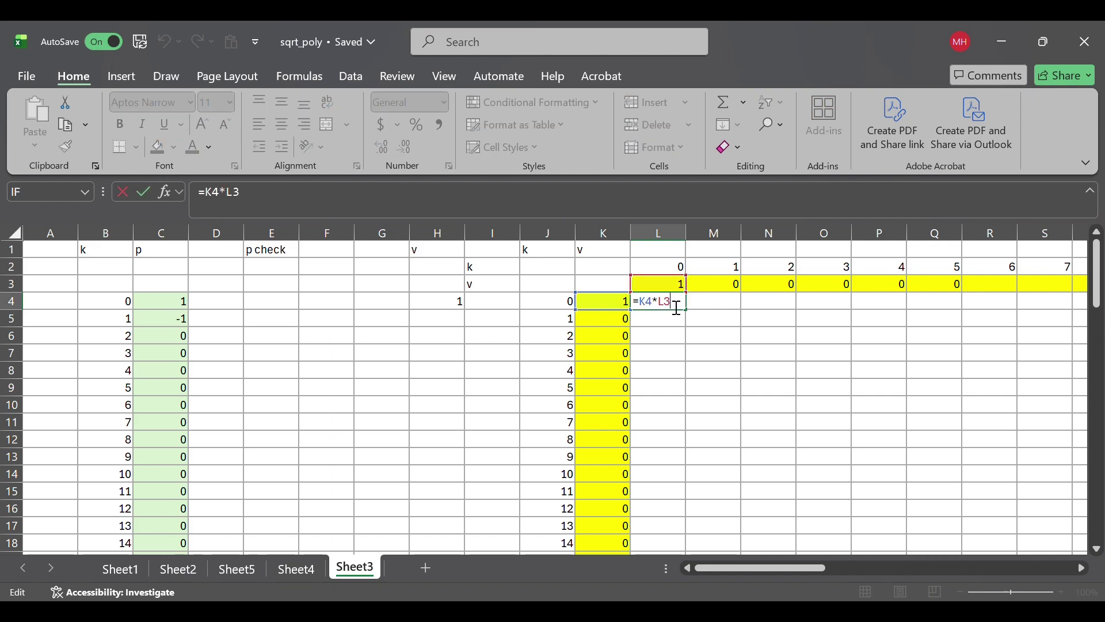
click(640, 304)
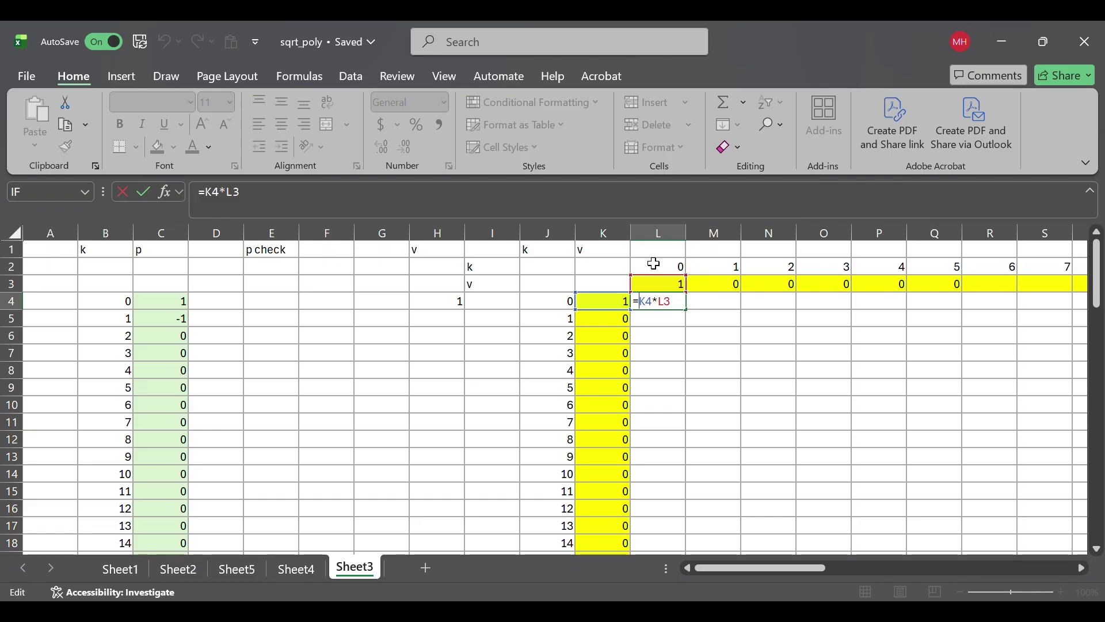
text($)
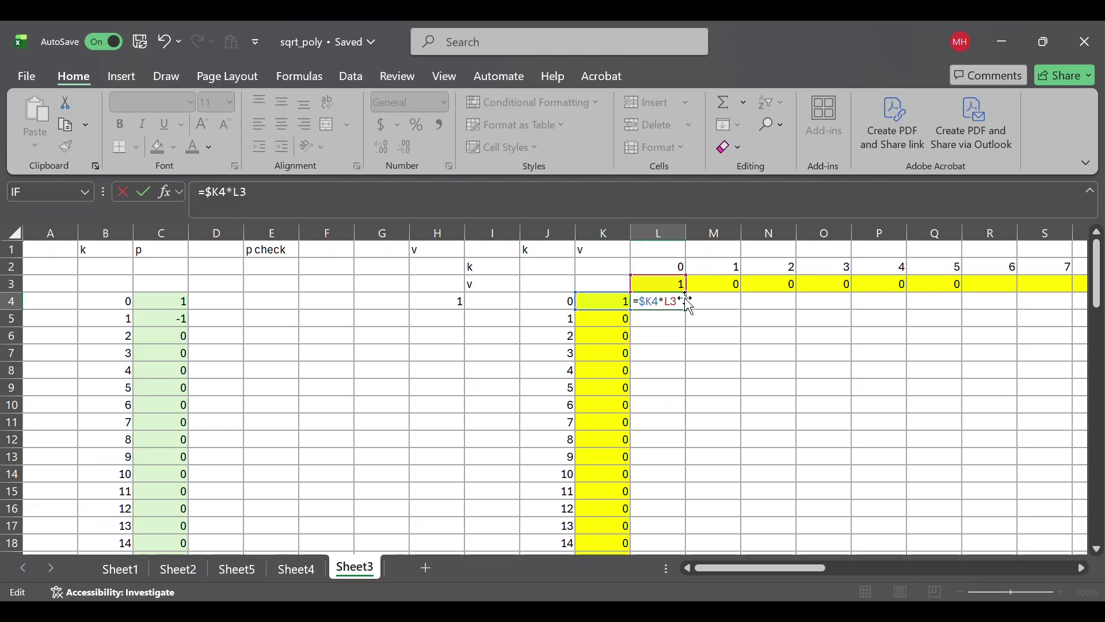
key(Return)
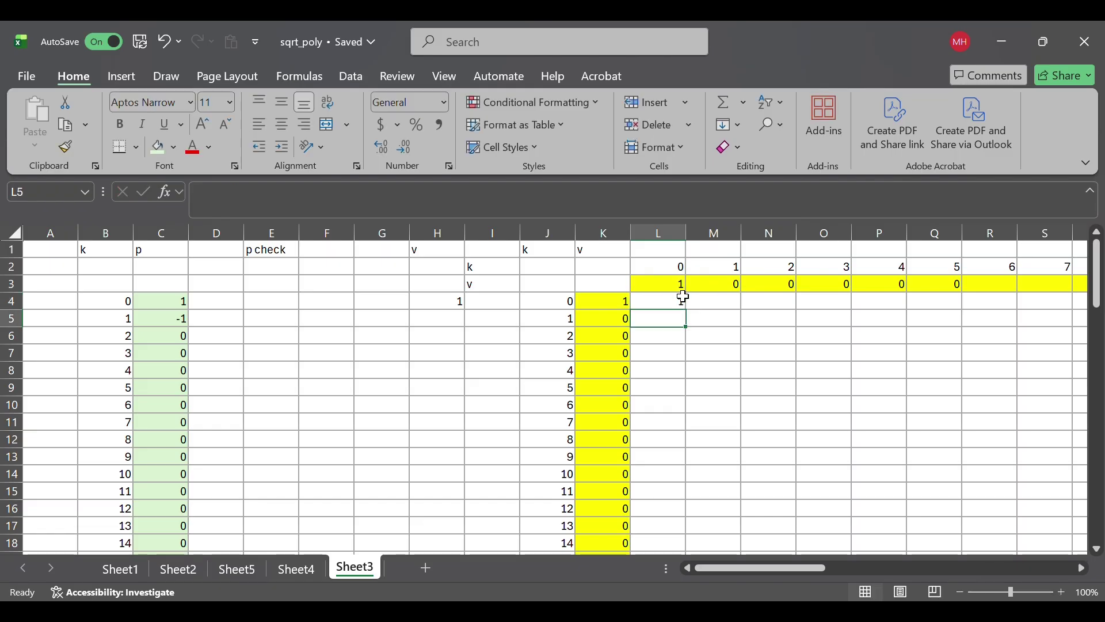
- Copy the L4 product formula across the grid range L4:Q9
click(683, 302)
key(ctrl+c)
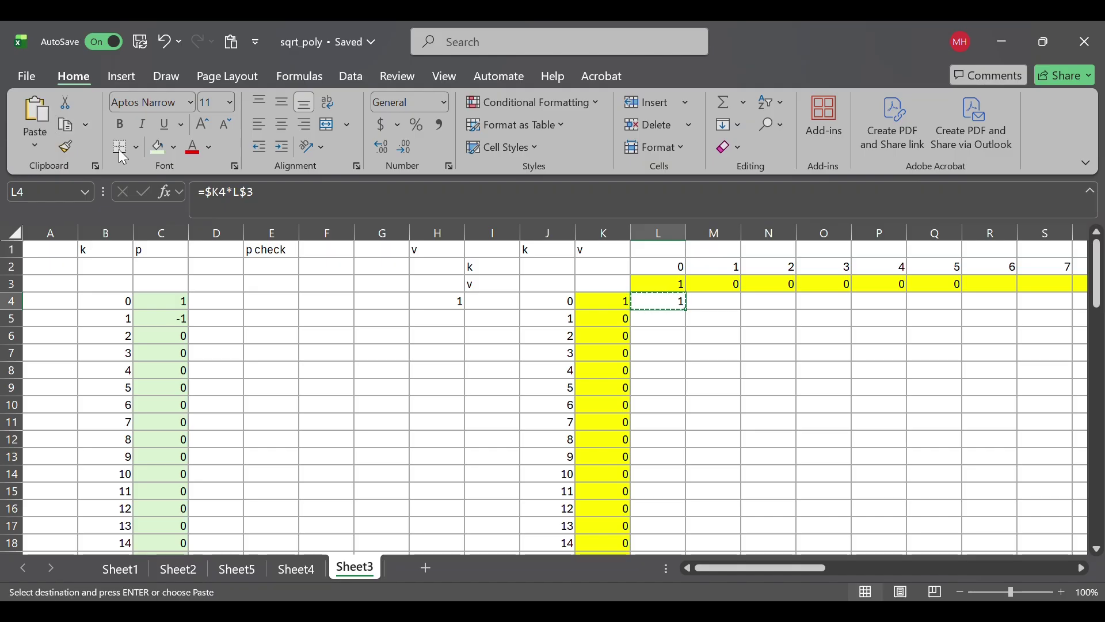
drag(680, 306, 932, 395)
click(35, 112)
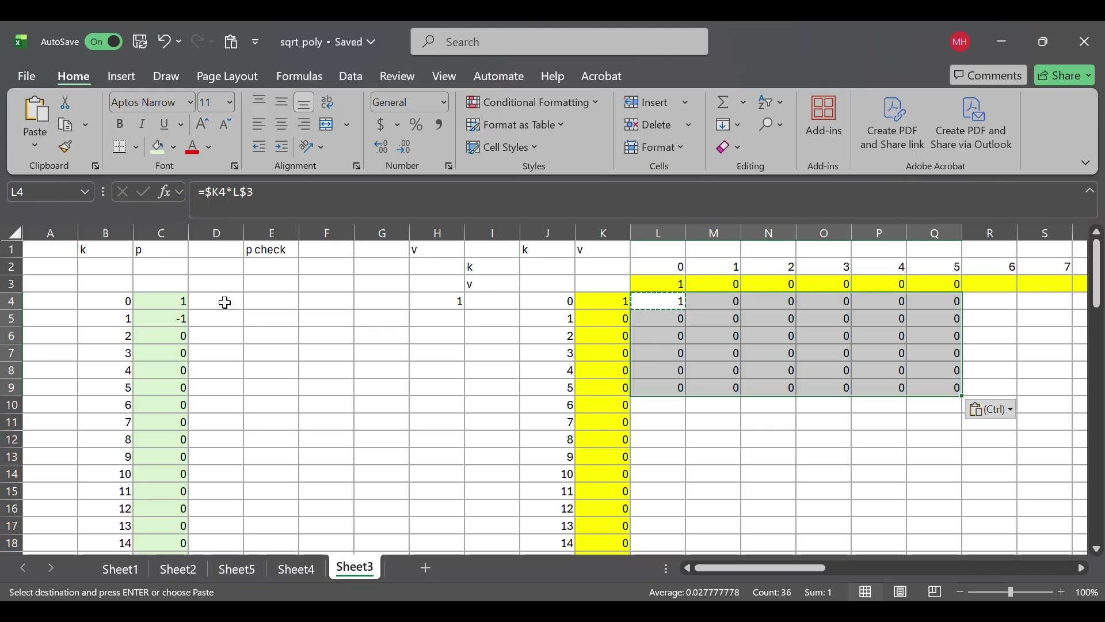
- Enter the formula =L4 in E4 as the first p check value
click(282, 304)
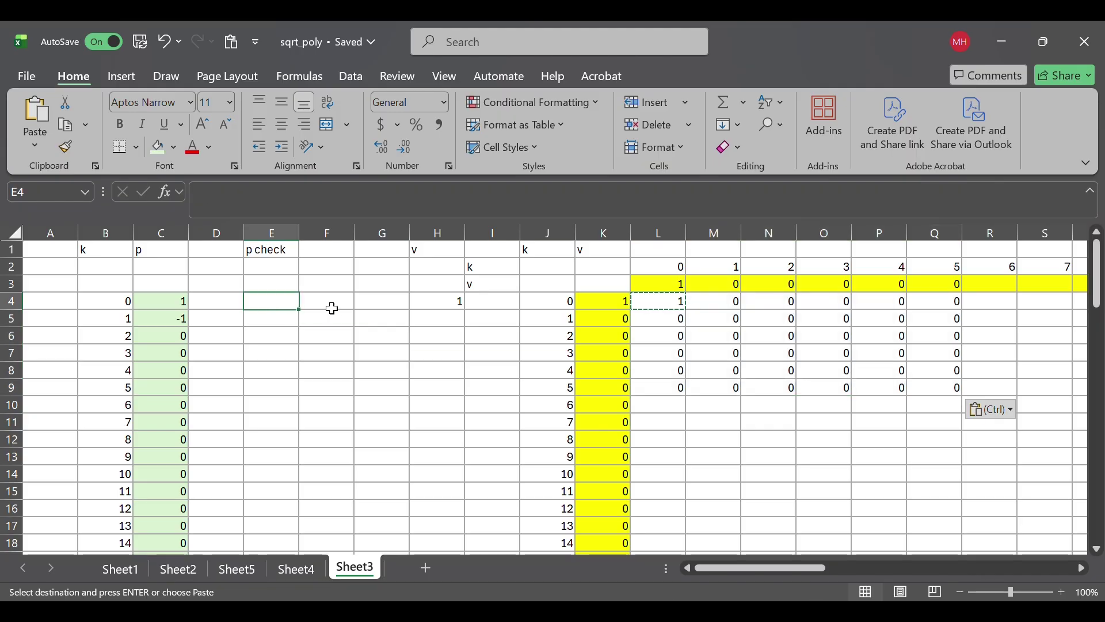
text(=)
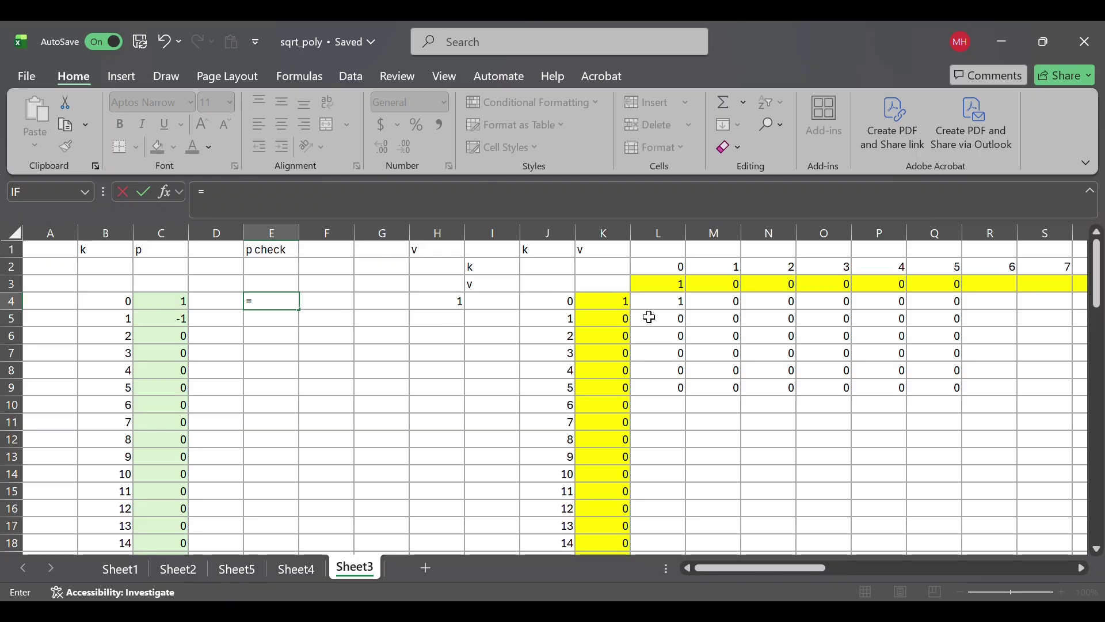
click(663, 304)
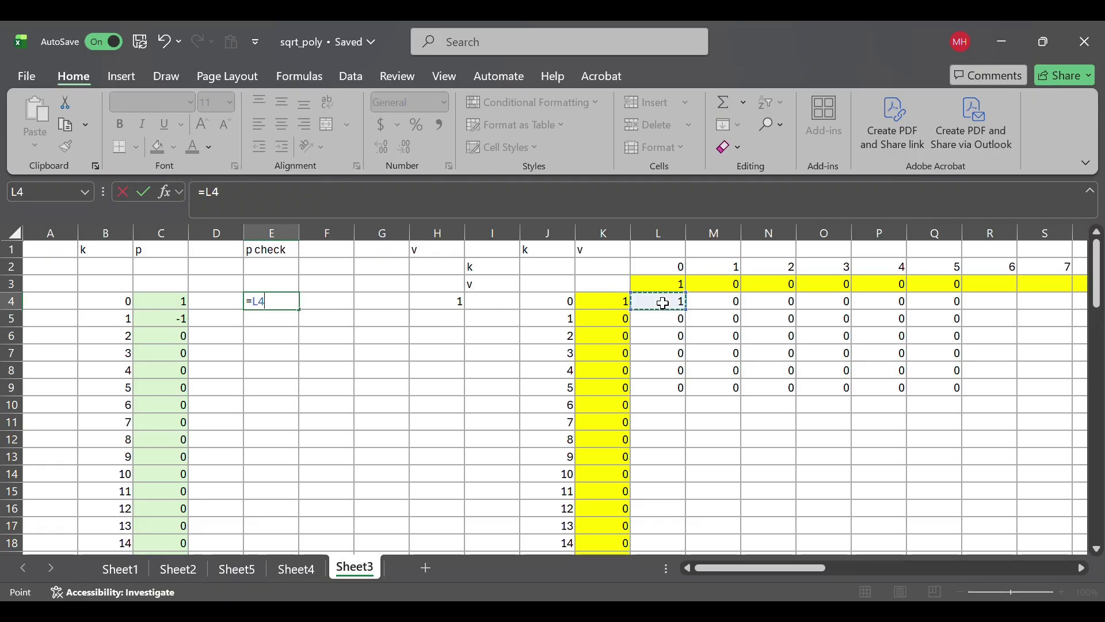
key(Return)
- Copy the E4 formula to E5 and extend it to =L5+M4
text(=)
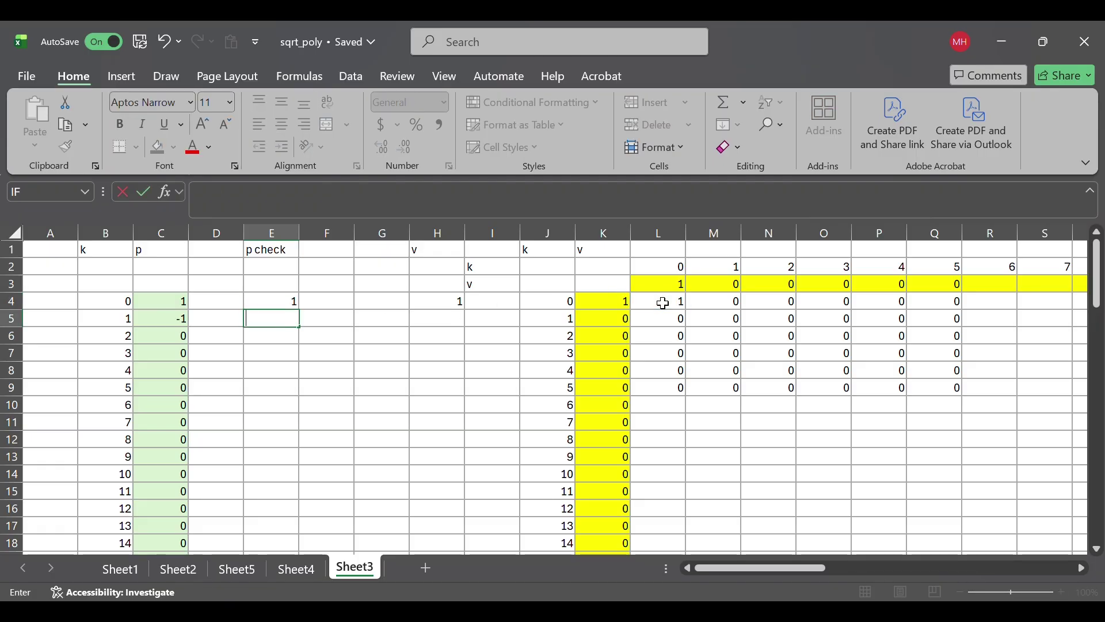
click(292, 302)
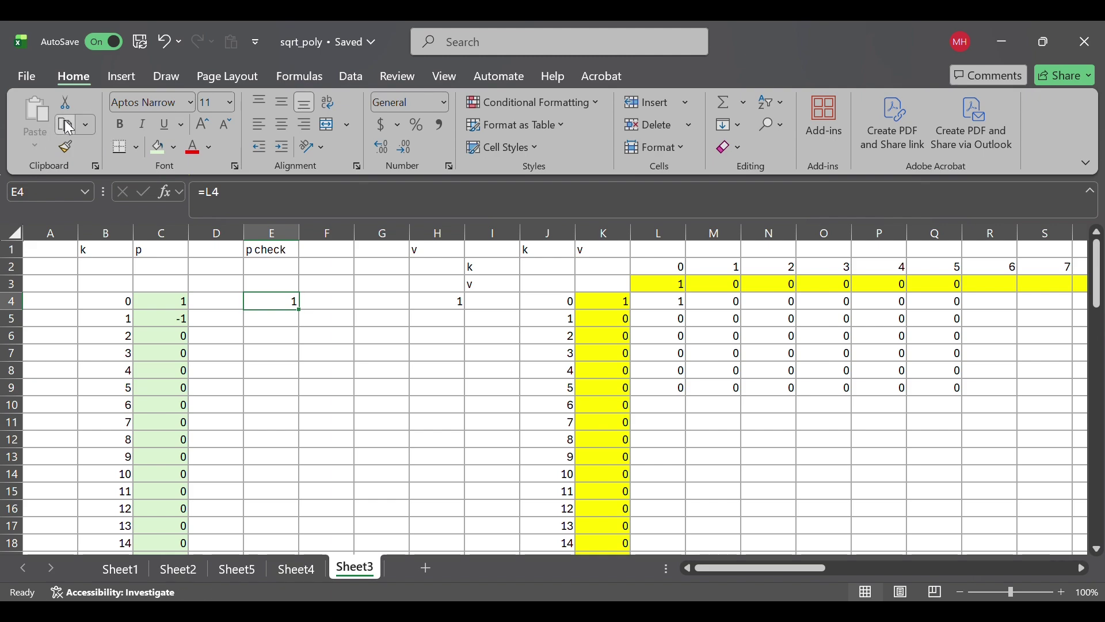
key(ctrl+c)
click(287, 324)
text(=L5)
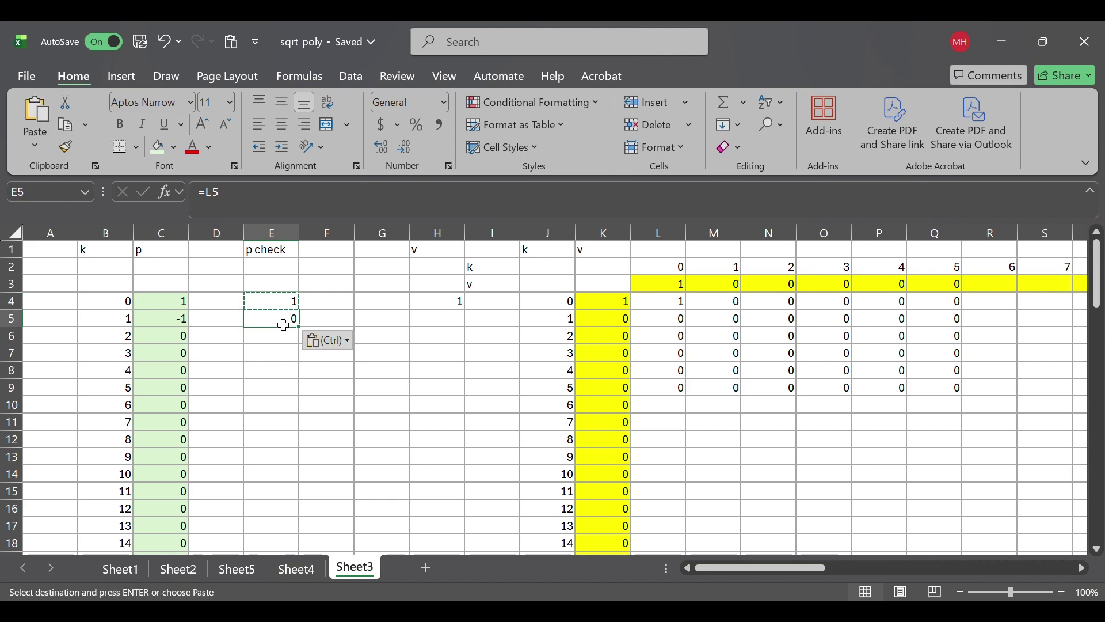
text(+)
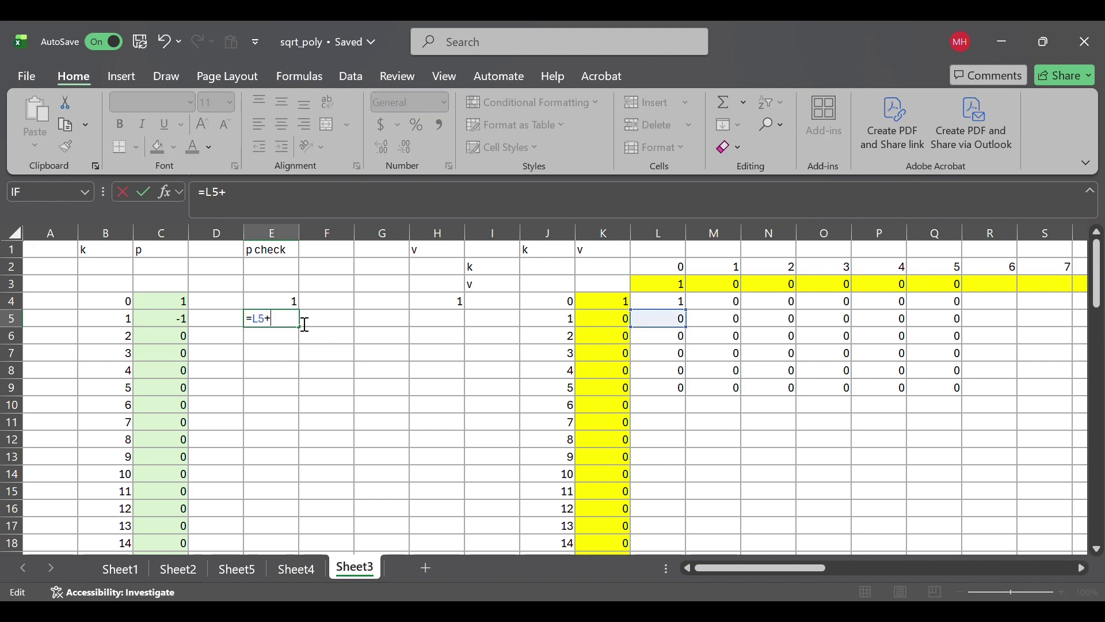
click(718, 306)
key(Return)
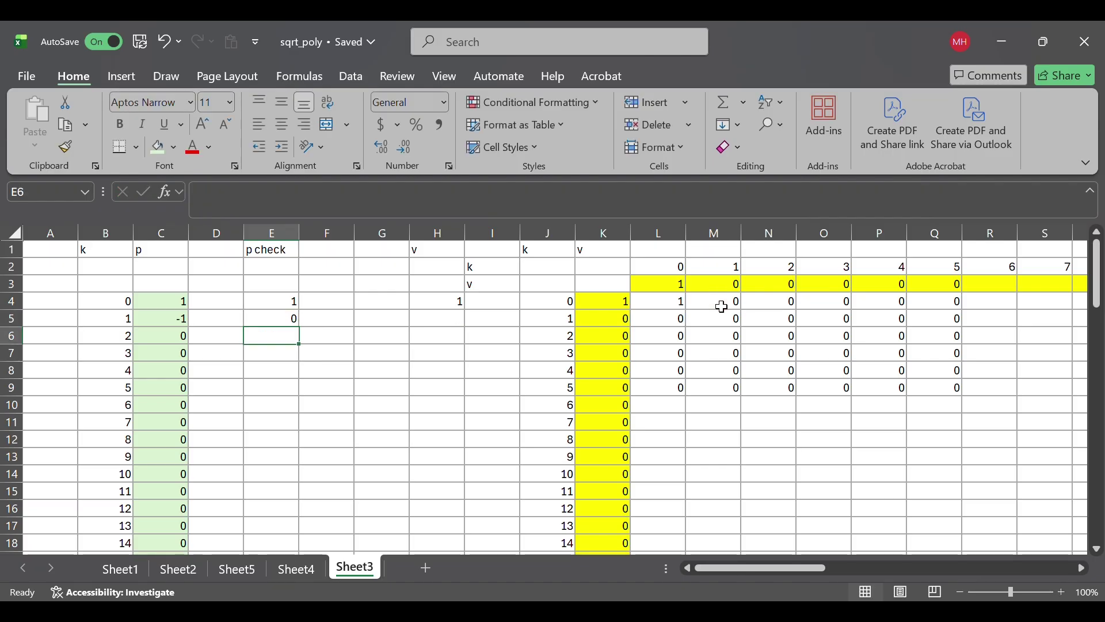
- Copy the E5 formula to E6 and extend it to =L6+M5+N4
click(292, 318)
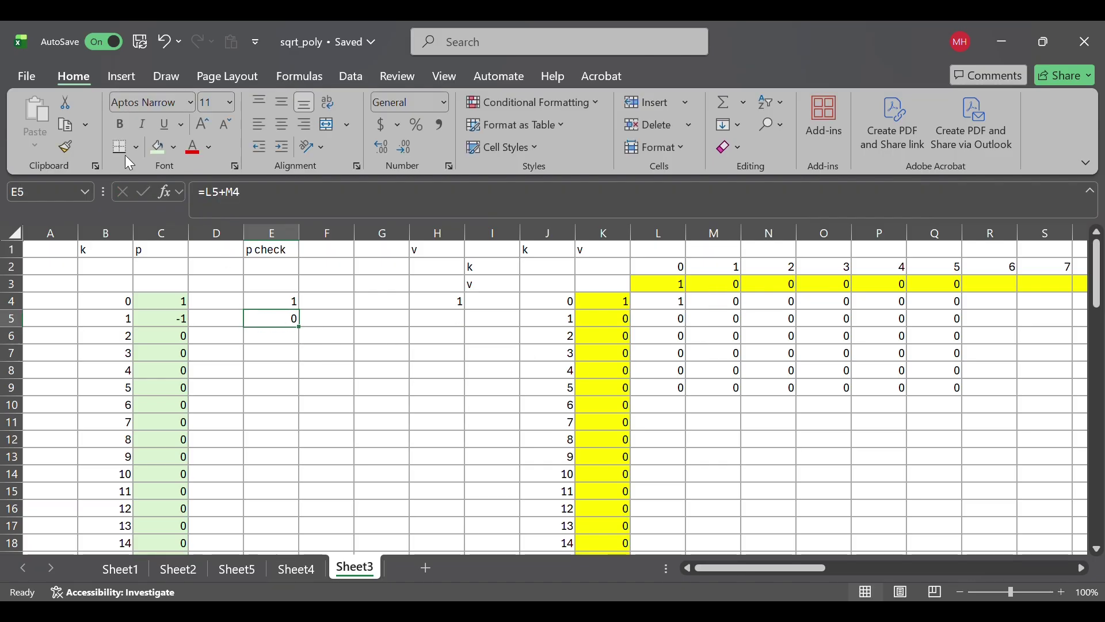
click(67, 126)
click(264, 344)
click(34, 110)
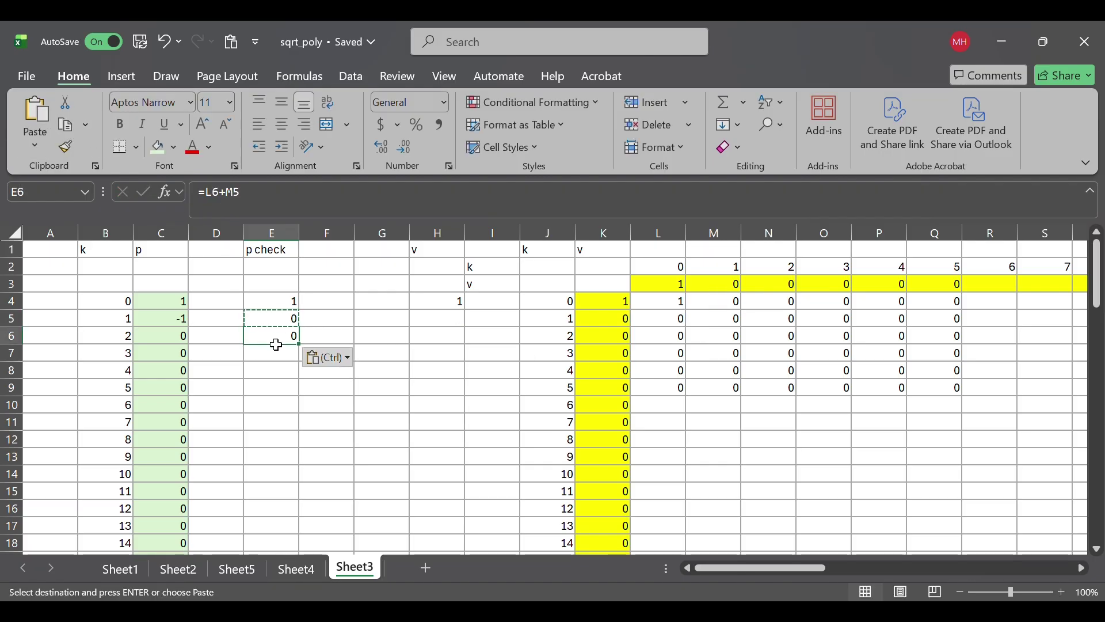
key(Escape)
double_click(298, 339)
text(+)
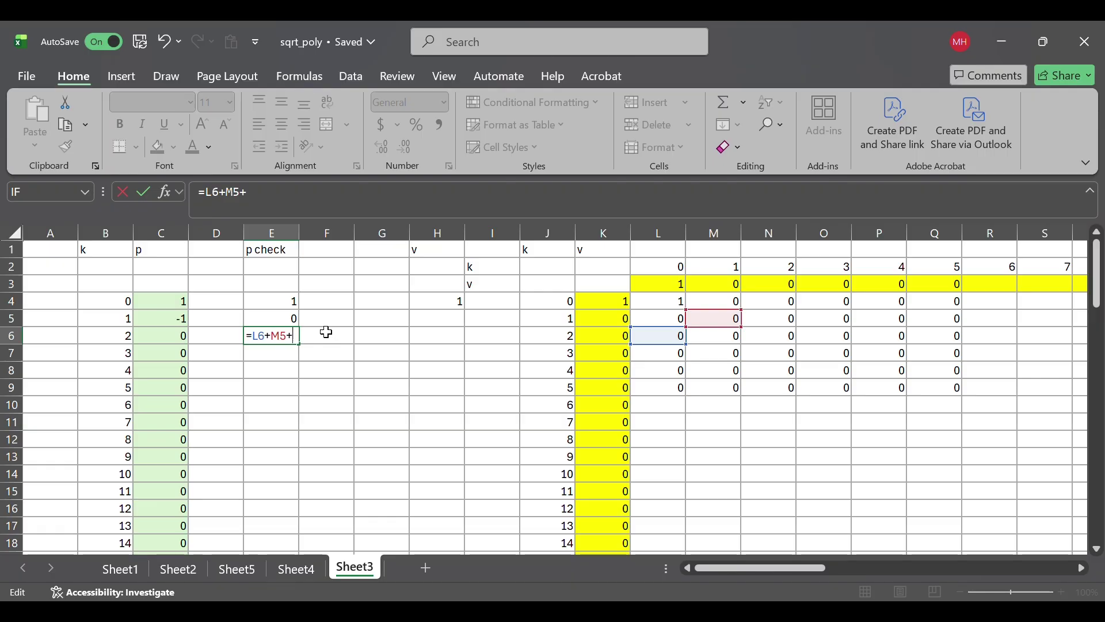
click(787, 305)
key(Return)
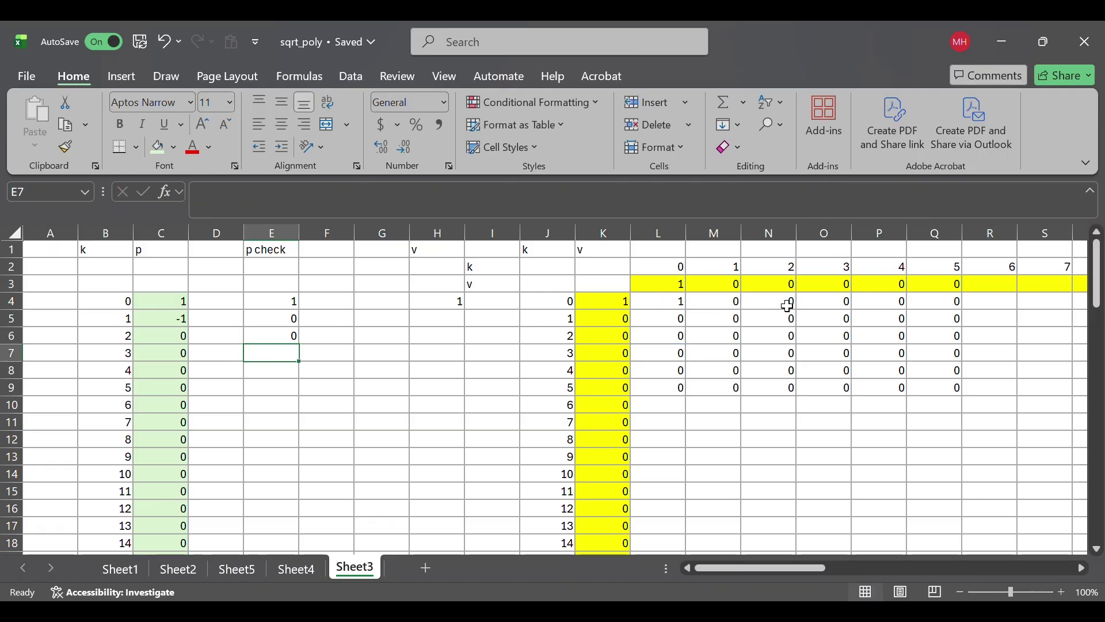
- Copy the E6 formula to E7 and extend it to =L7+M6+N5+O4
click(287, 338)
click(67, 126)
click(277, 355)
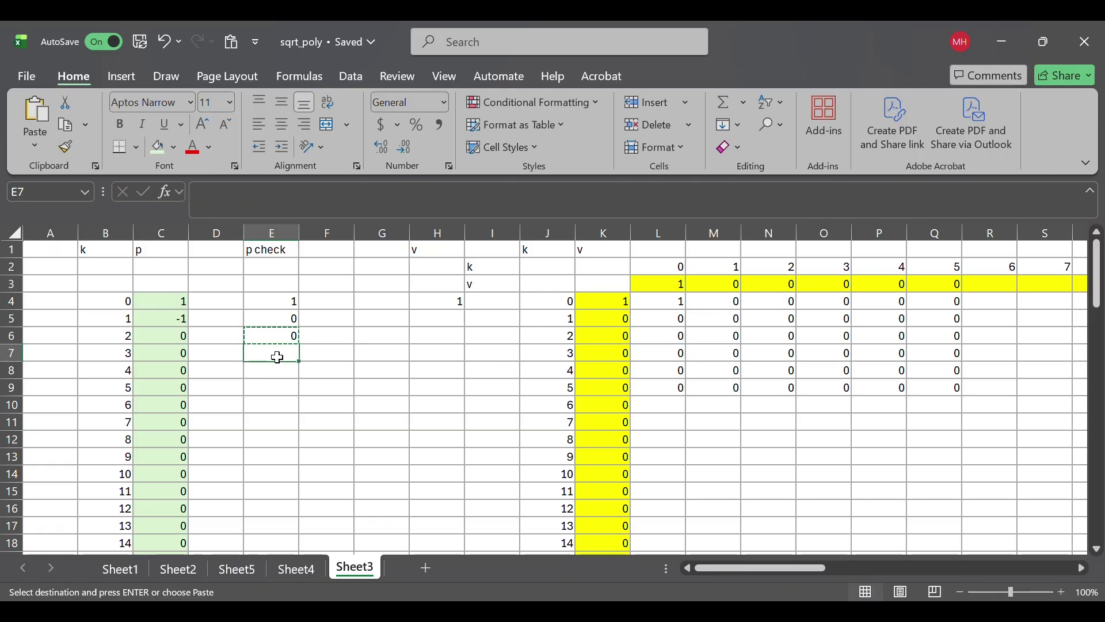
click(34, 109)
key(F2)
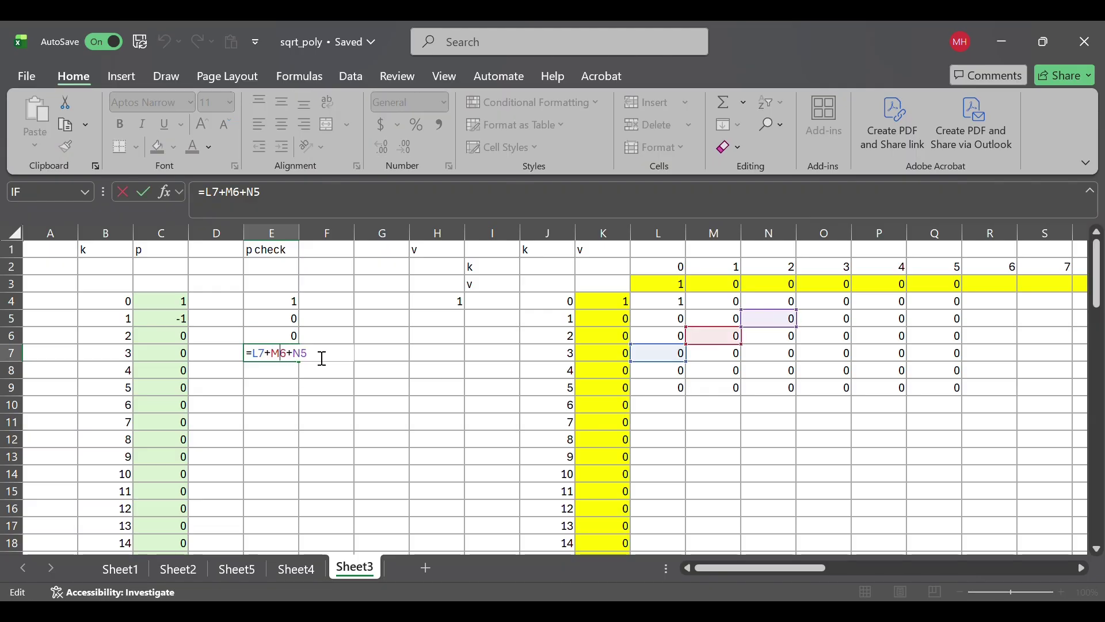
text(+)
click(846, 302)
key(Return)
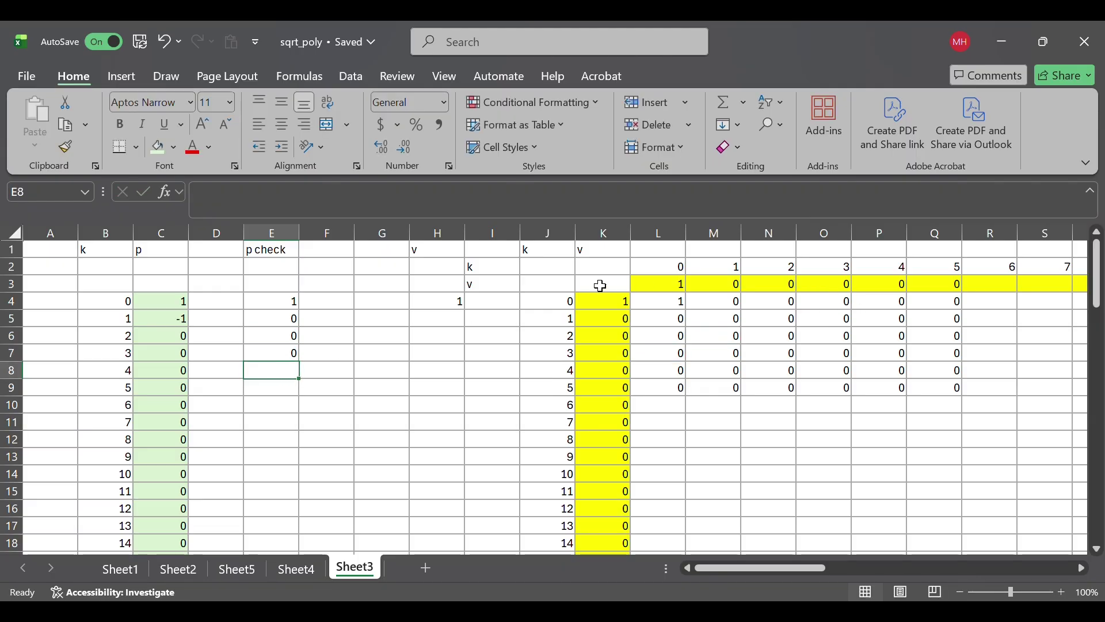
- Copy the E7 formula to E8 and extend it to =L8+M7+N6+O5+P4
click(291, 358)
key(ctrl+c)
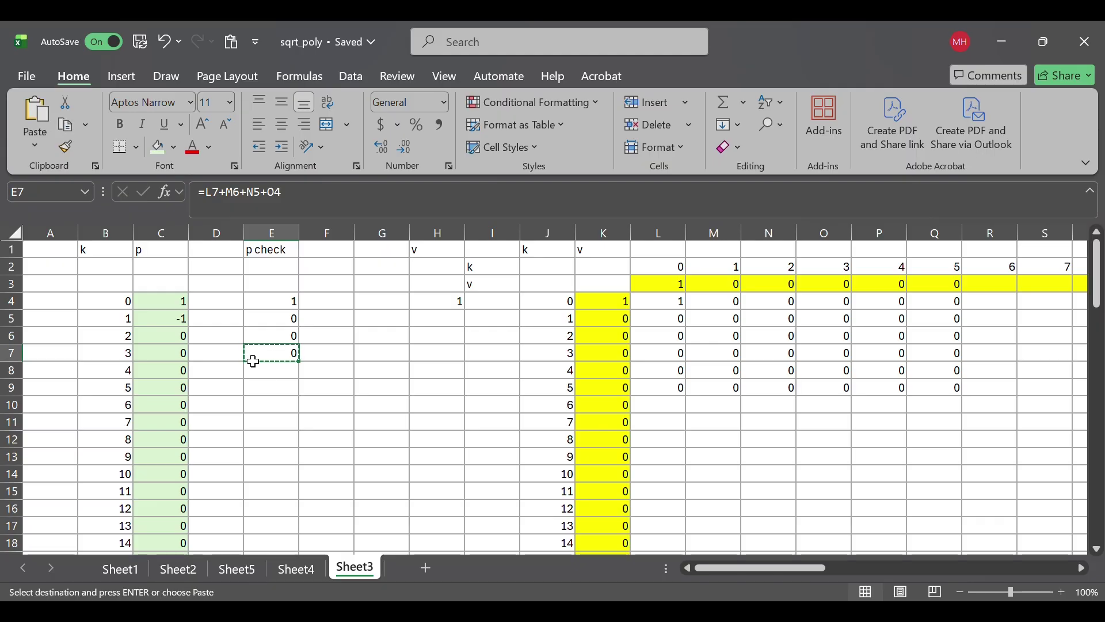
click(280, 375)
key(ctrl+v)
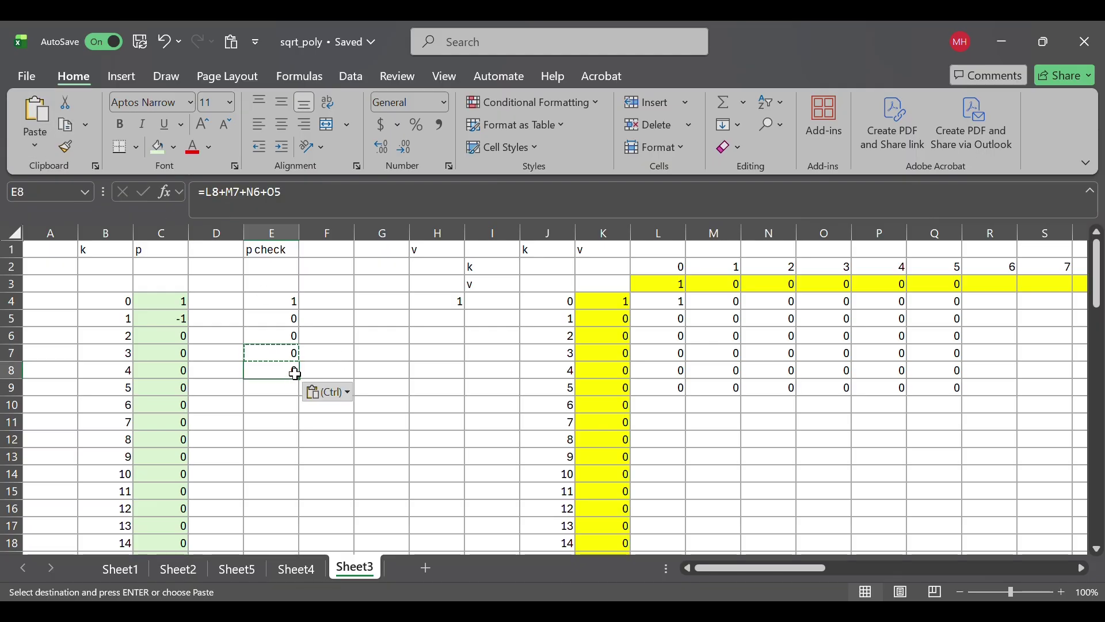
key(F2)
click(348, 375)
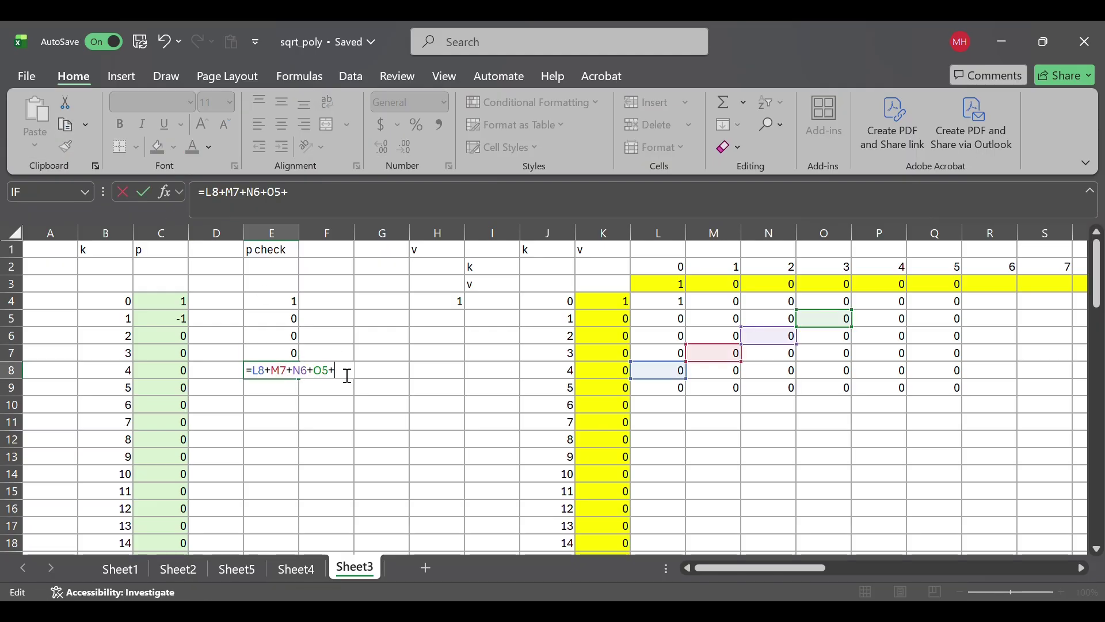
text(+)
click(890, 304)
key(Return)
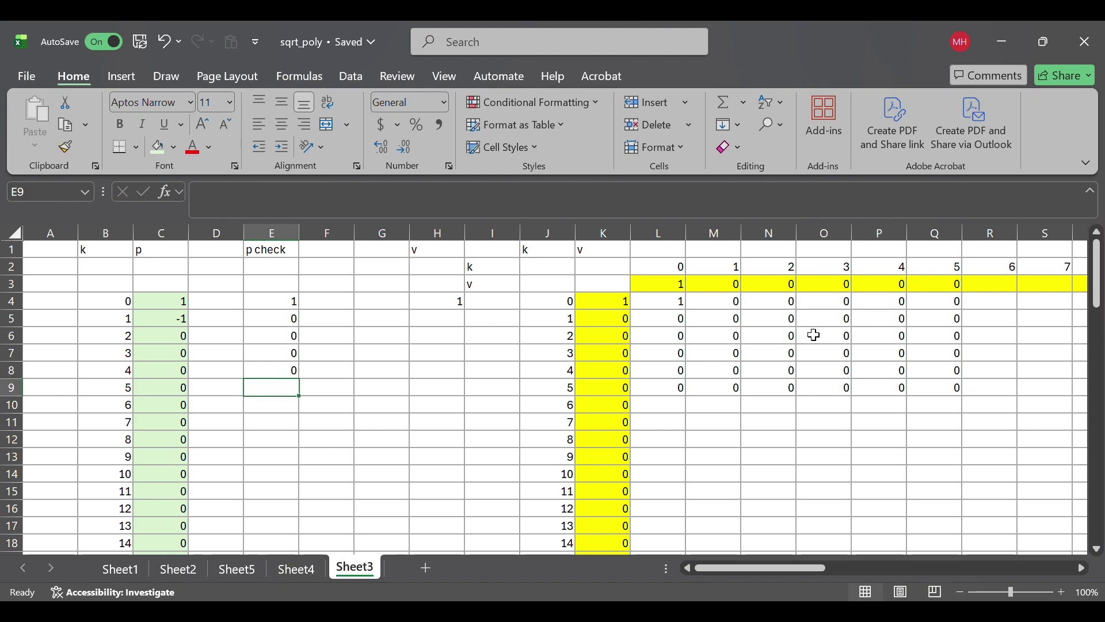
- Copy the E8 formula to E9 and extend it to =L9+M8+N7+O6+P5+Q4
click(274, 372)
key(ctrl+c)
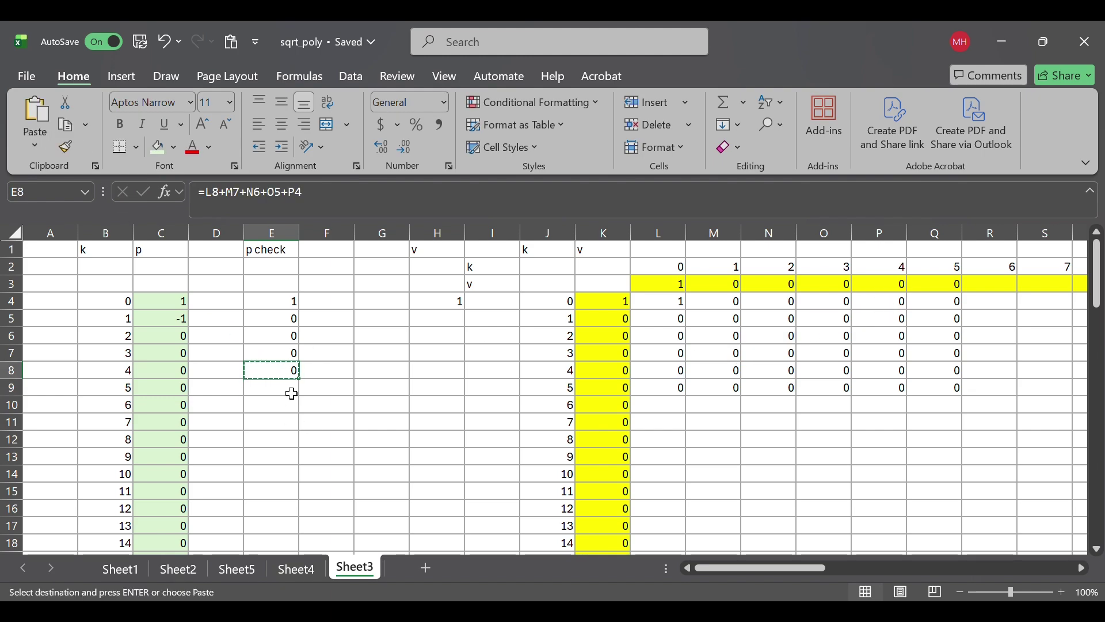
click(291, 389)
click(34, 112)
double_click(288, 393)
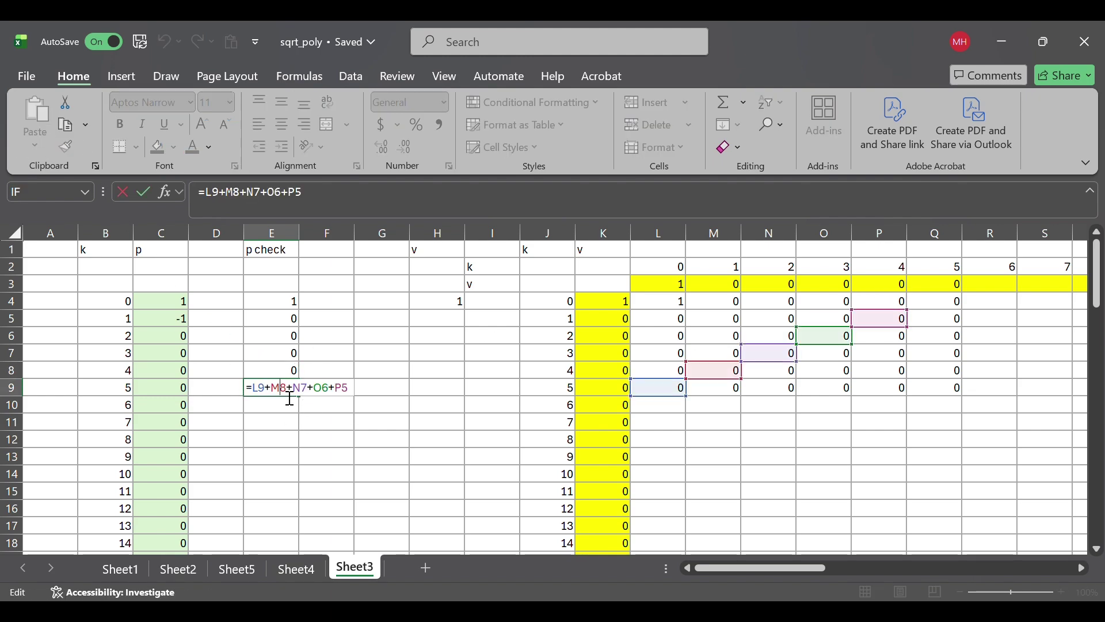
click(366, 396)
double_click(282, 396)
text(+)
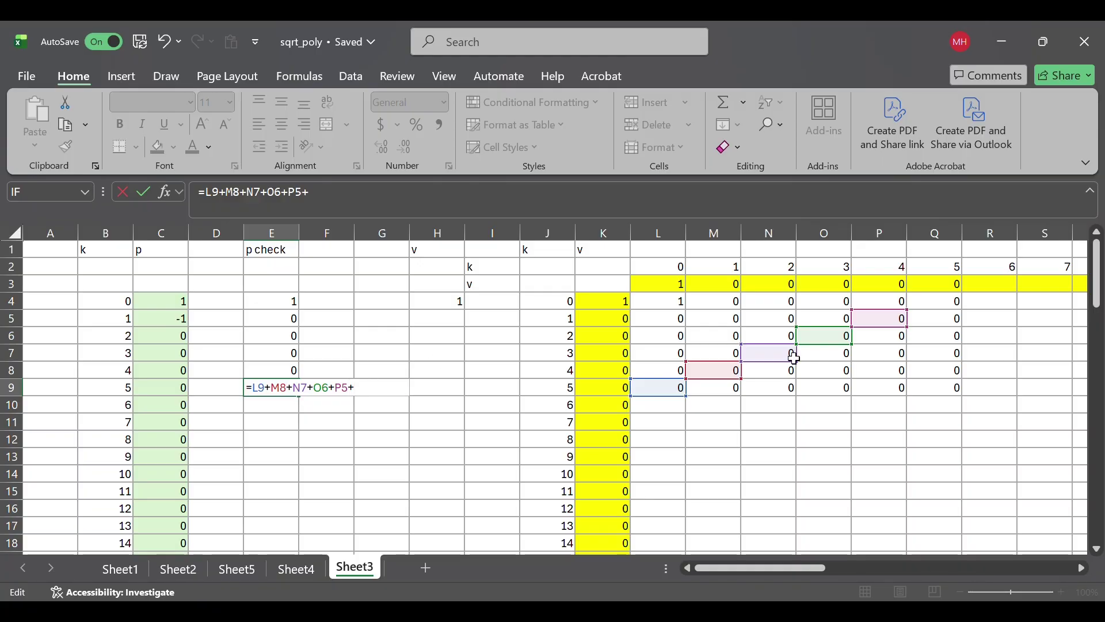
click(961, 301)
key(Return)
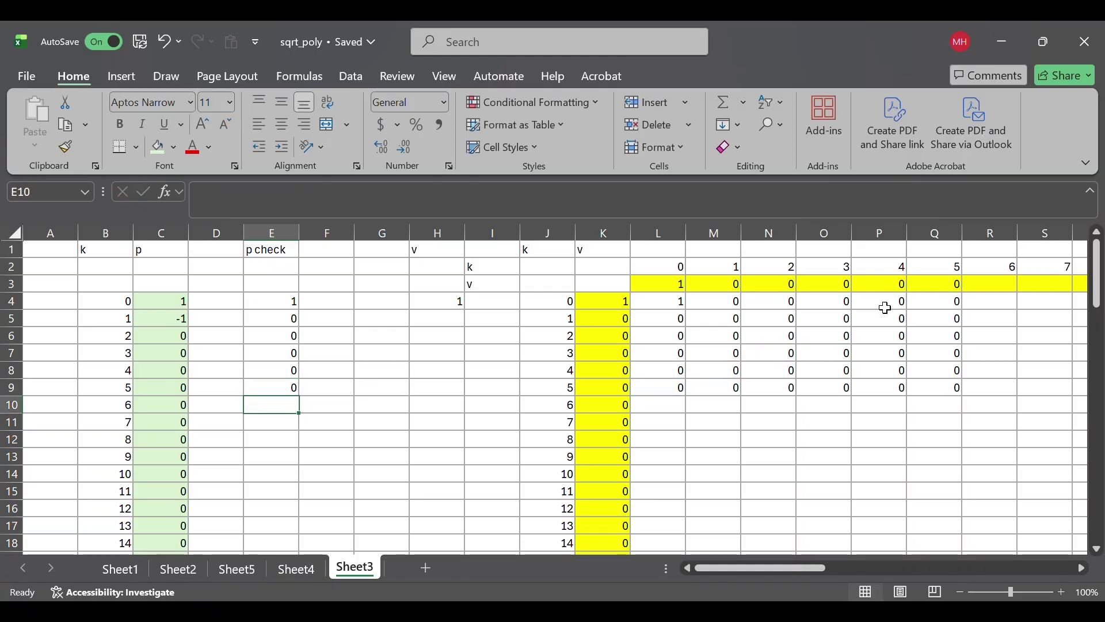
- Enter the formula =C5 in G5 to bring in the p coefficient for k = 1
click(398, 320)
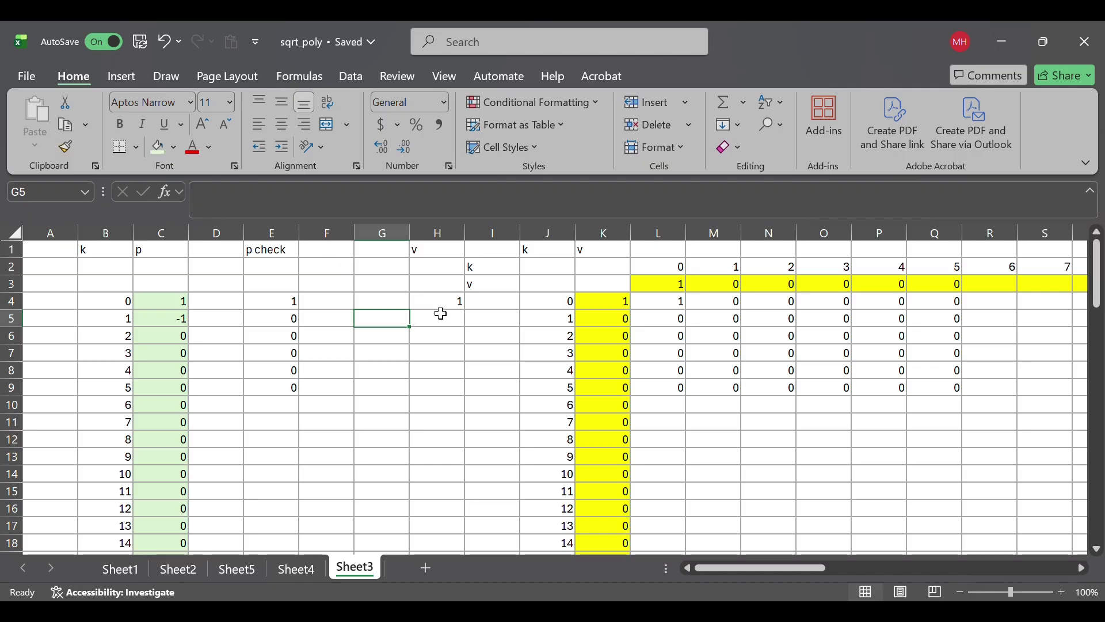
text(=)
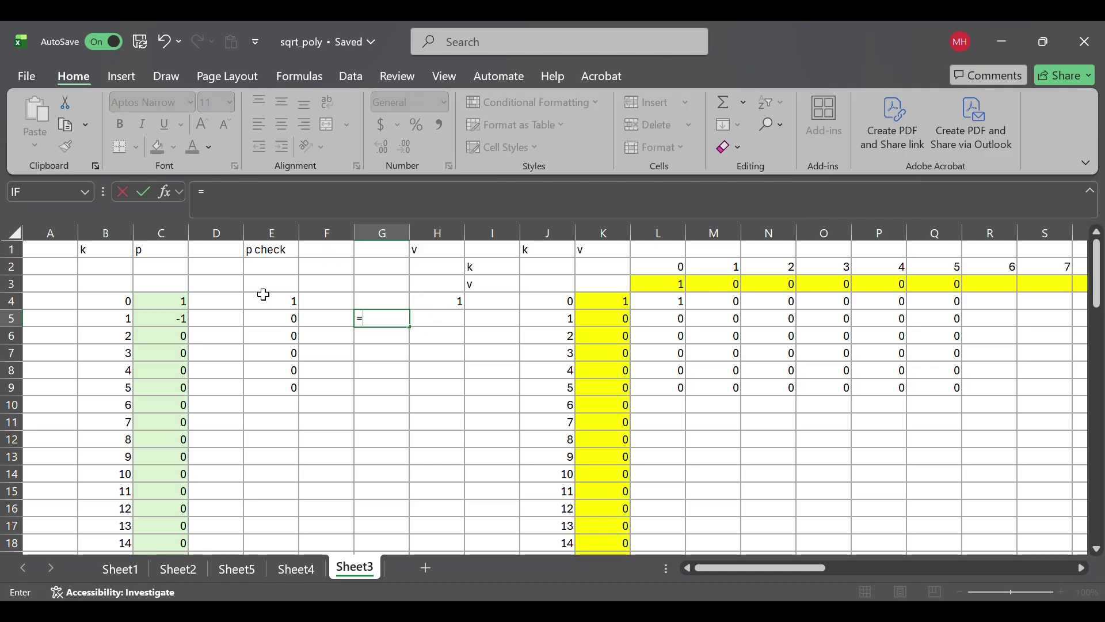
click(176, 320)
key(Return)
- Enter the formula =G5/(2*H$4) in H5 to compute the v coefficient for k = 1
click(442, 321)
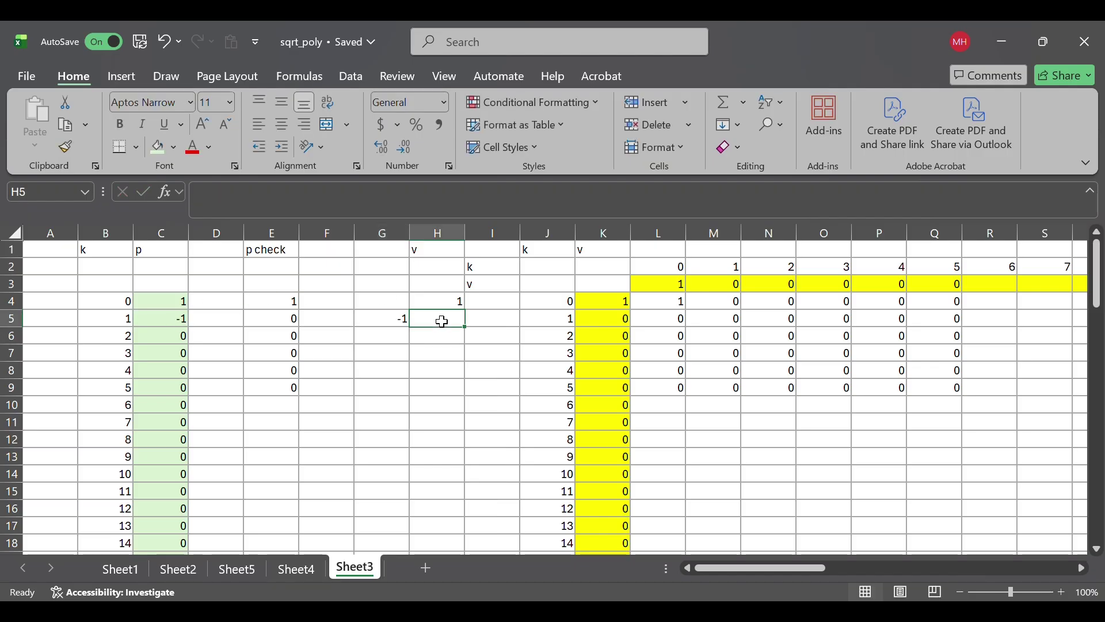
text(=)
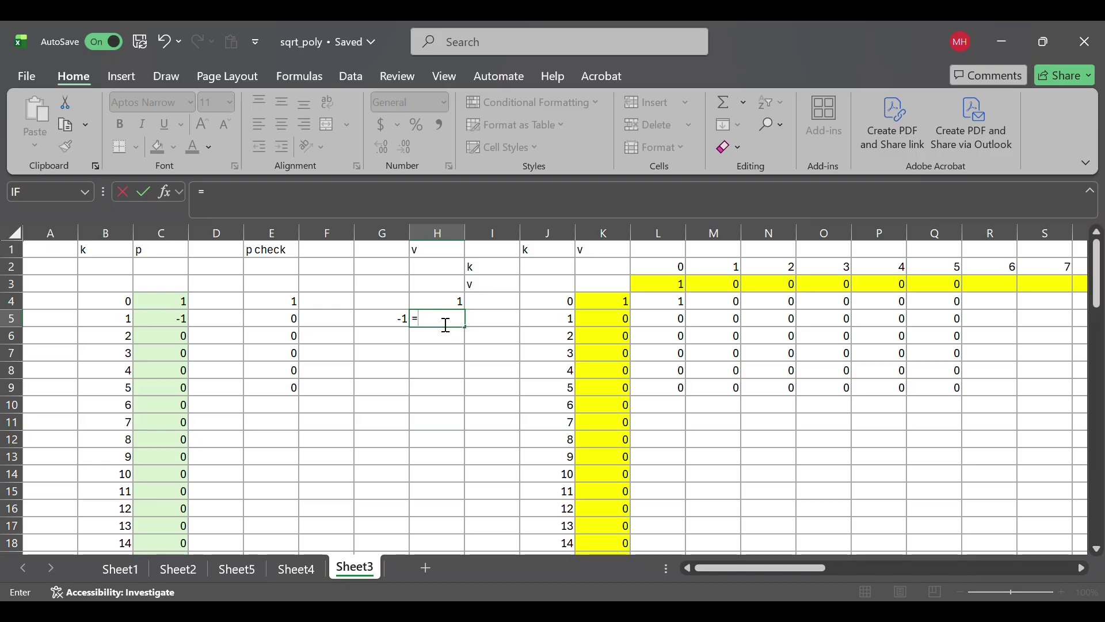
click(399, 324)
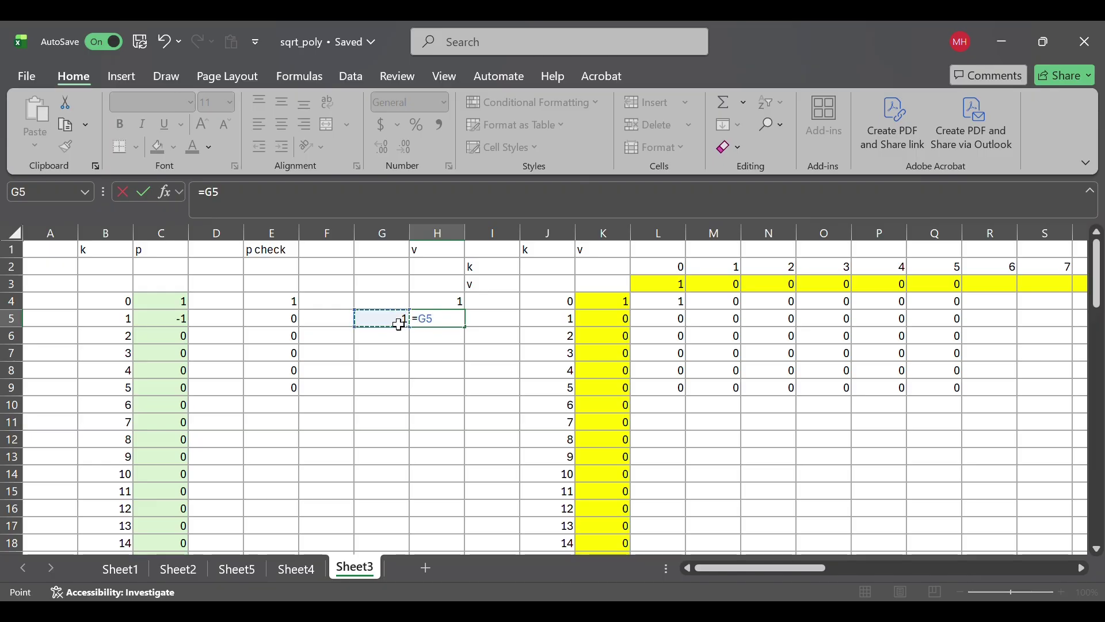
text(/(2*)
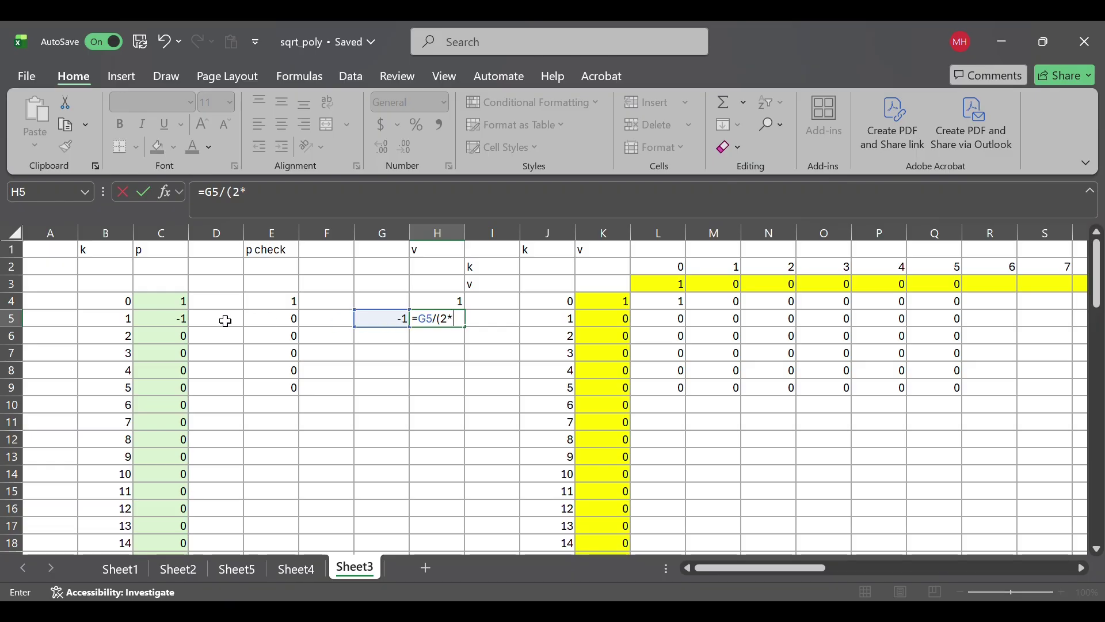
click(452, 301)
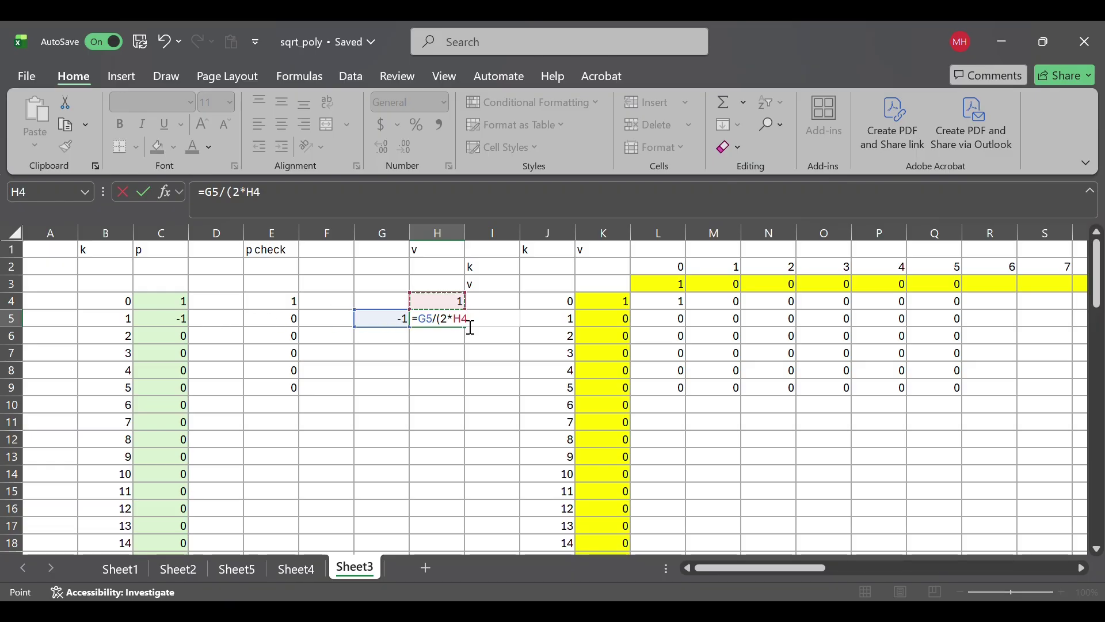
key(F4)
key(F4)
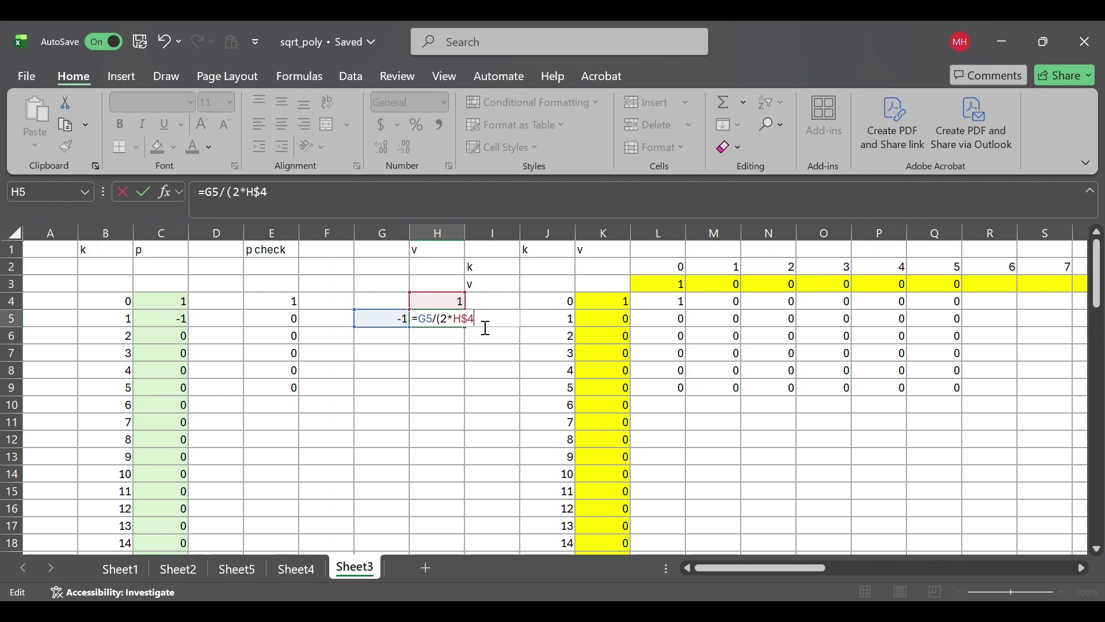
text())
key(Return)
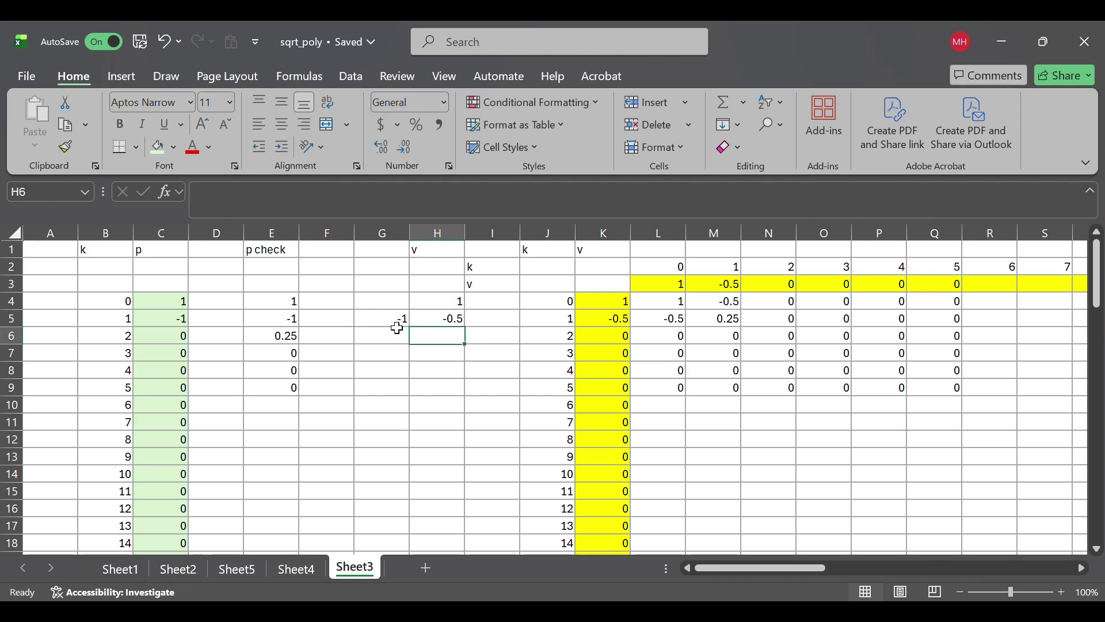
- Copy the G5 formula to G6 and extend it to =C6-M5
click(396, 324)
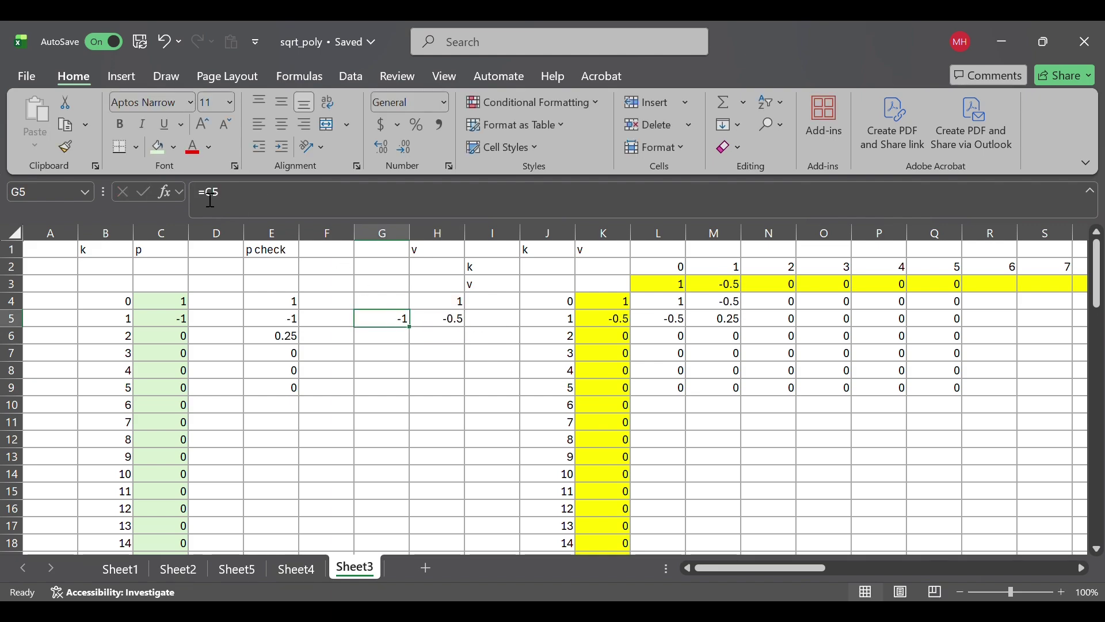
click(67, 122)
click(402, 340)
click(35, 112)
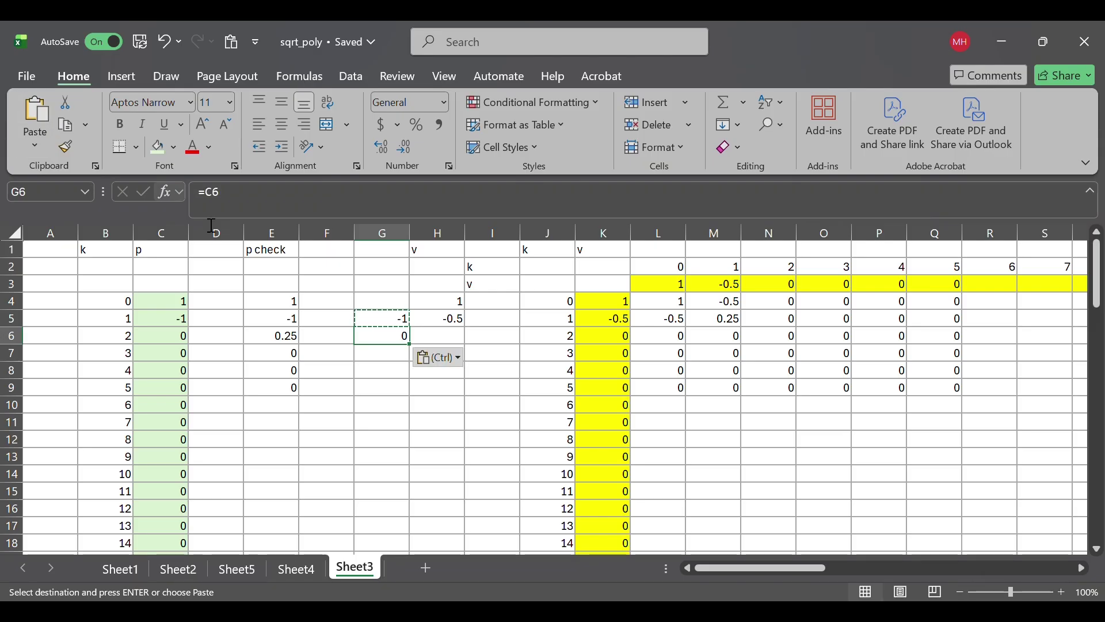
double_click(405, 338)
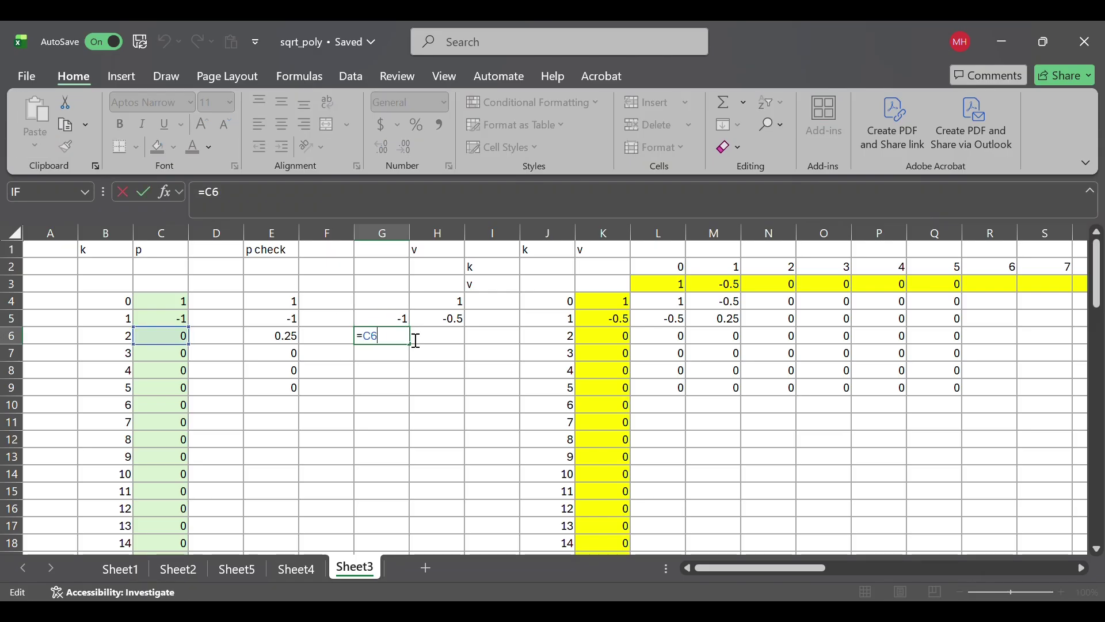
text(-)
click(735, 324)
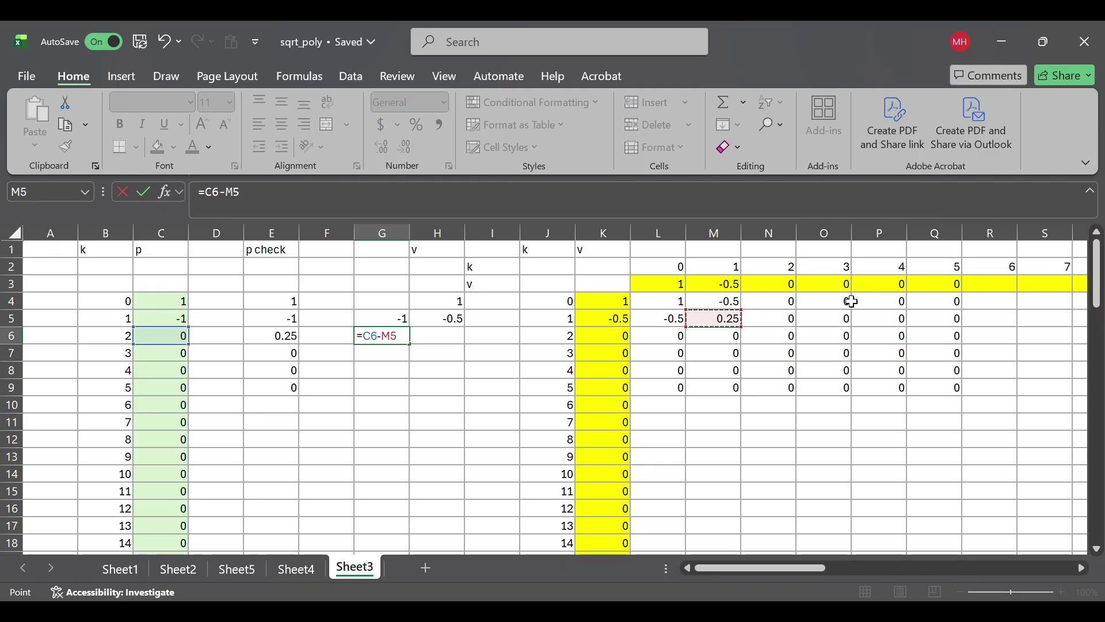
key(Return)
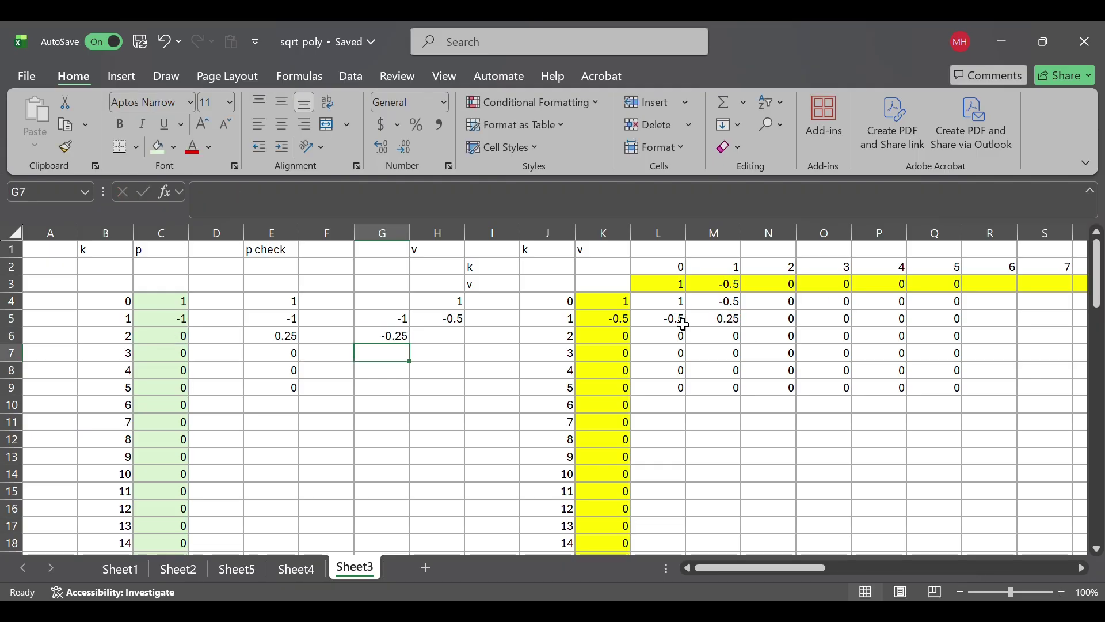
- Copy the G6 formula to G7 and extend it to =C7-M6-N5
click(398, 339)
click(67, 126)
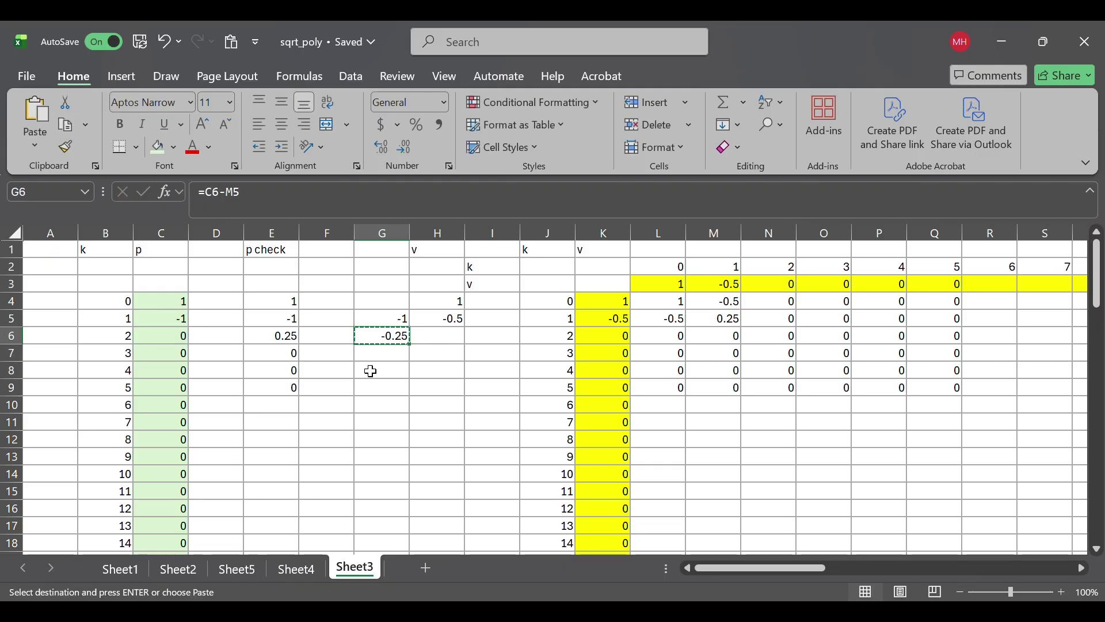
click(383, 353)
key(ctrl+v)
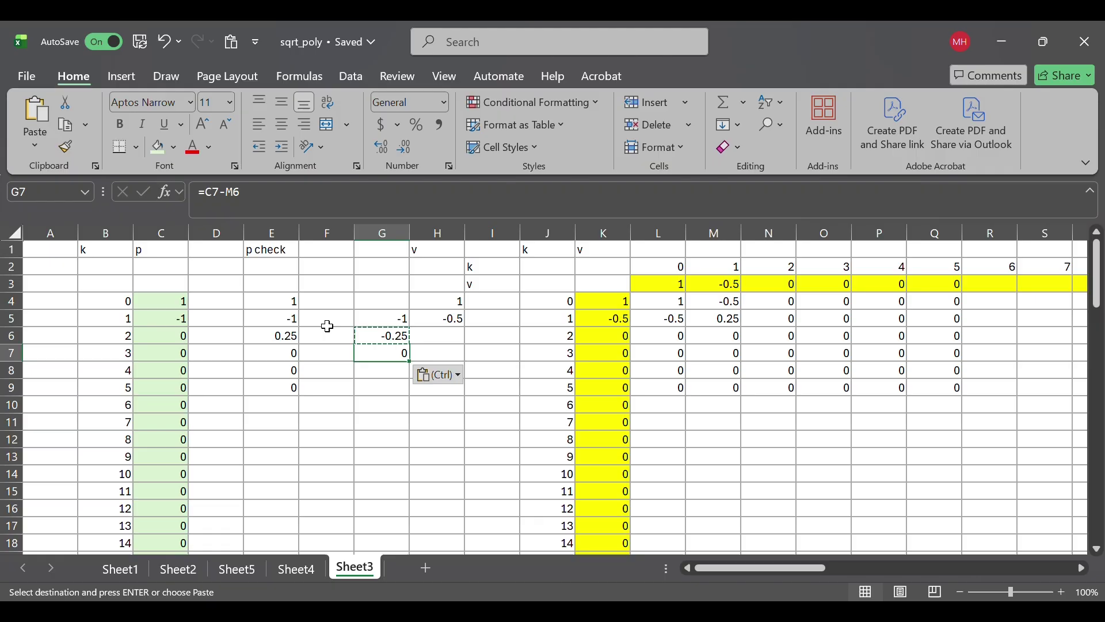
double_click(402, 355)
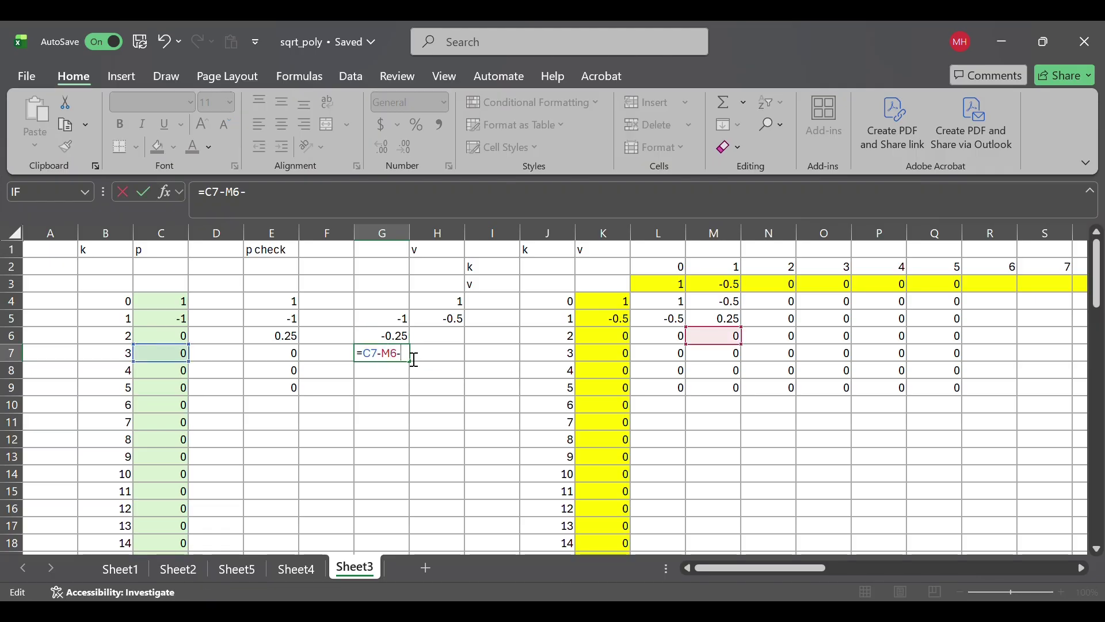
text(-)
click(767, 322)
key(Return)
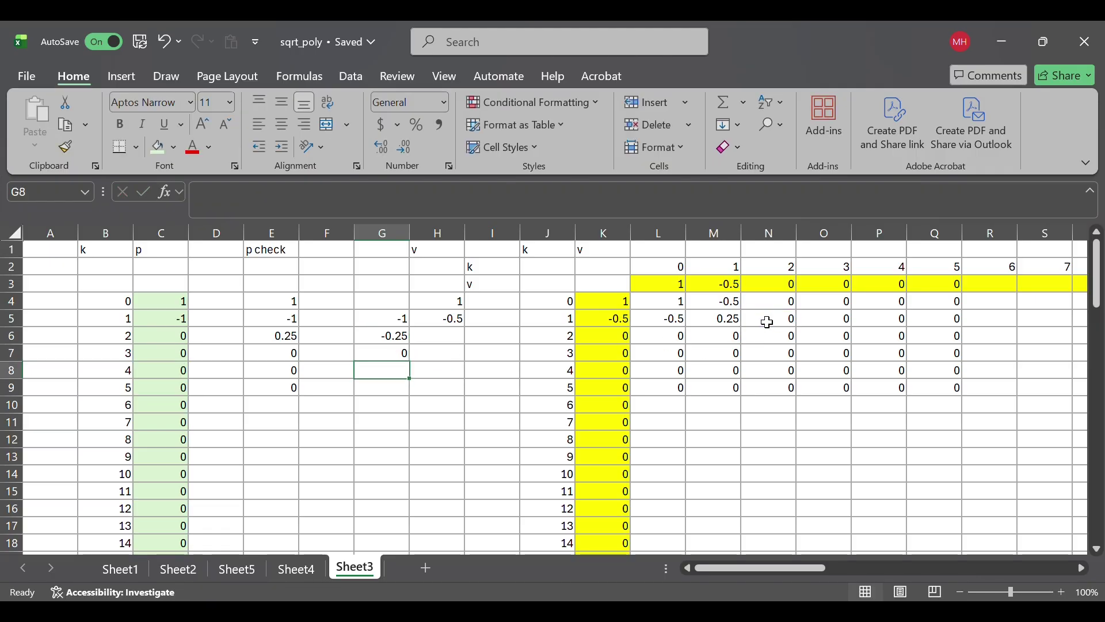
- Copy the G7 formula to G8 and extend it to =C8-M7-N6-O5
click(401, 354)
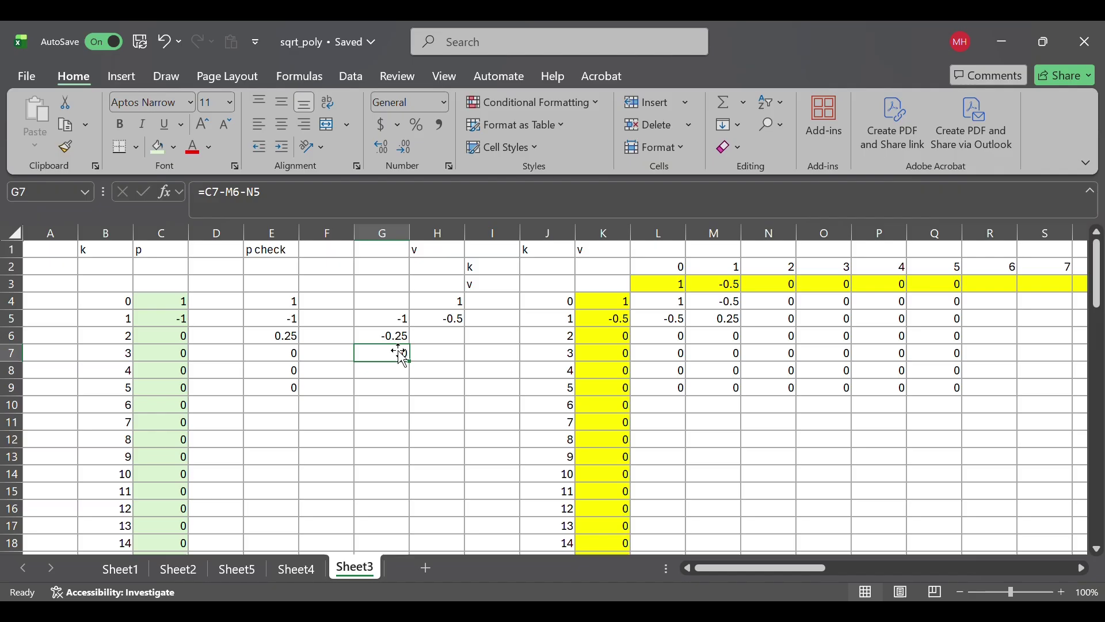
click(65, 125)
click(389, 374)
click(35, 112)
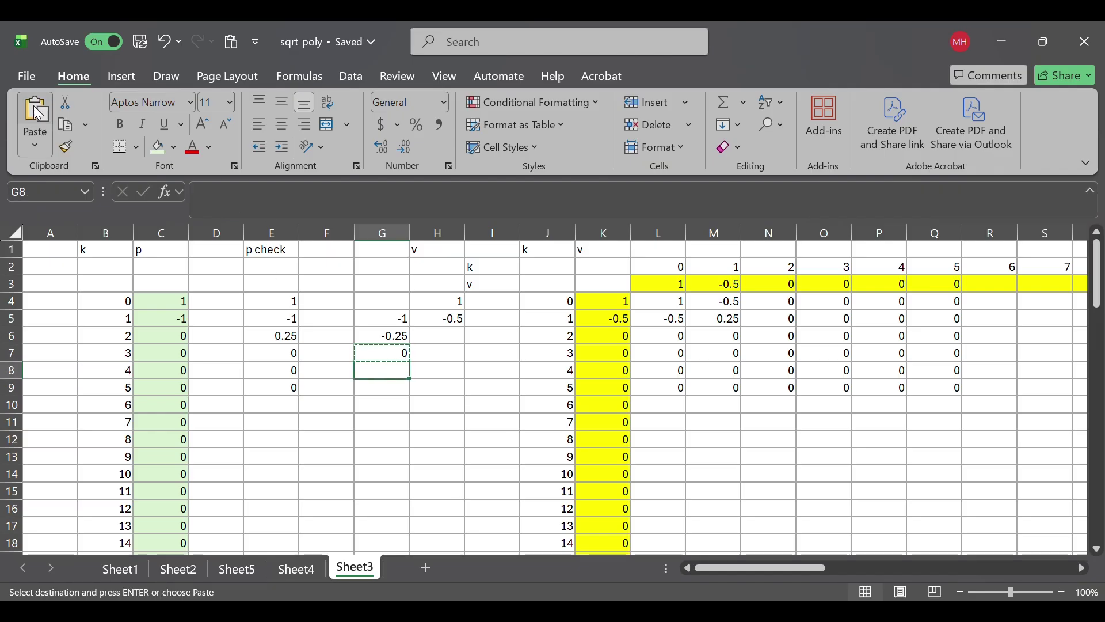
double_click(406, 373)
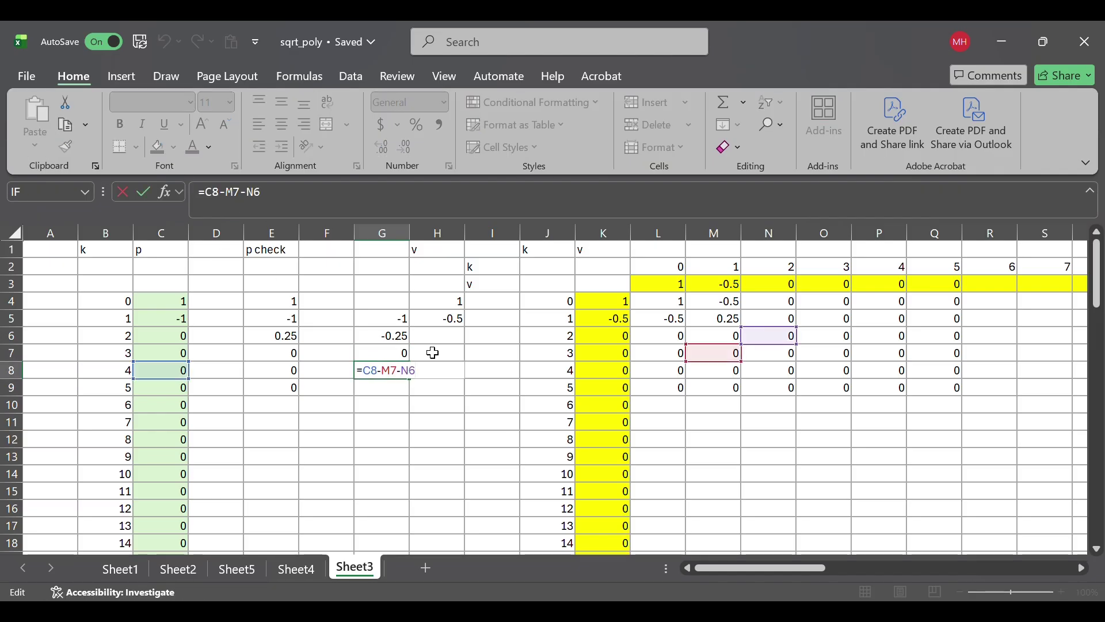
text(-)
click(833, 318)
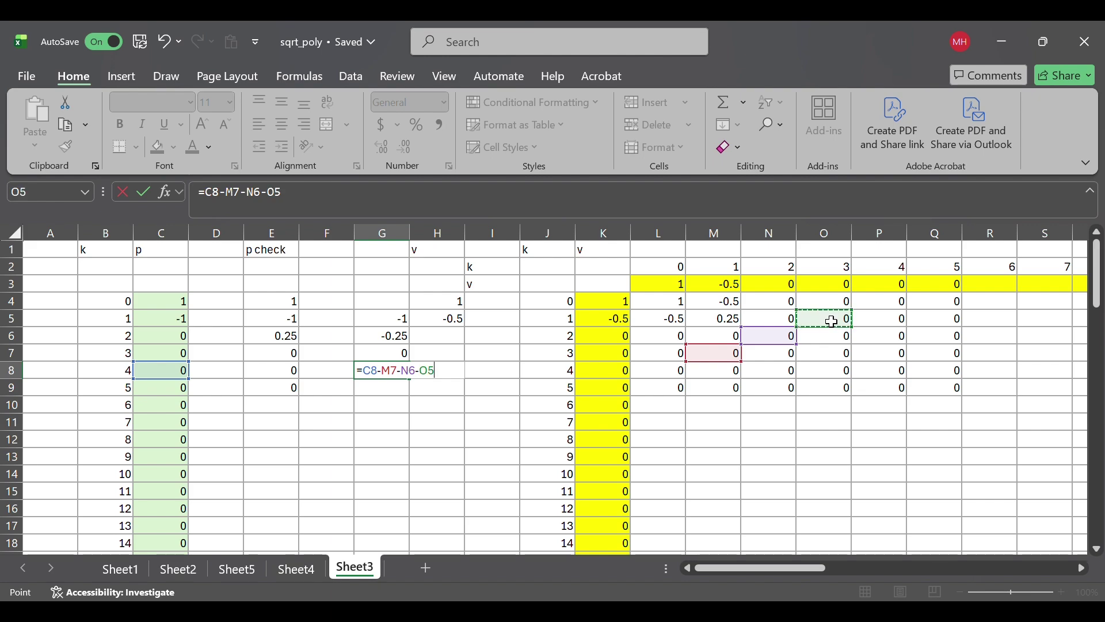
key(Return)
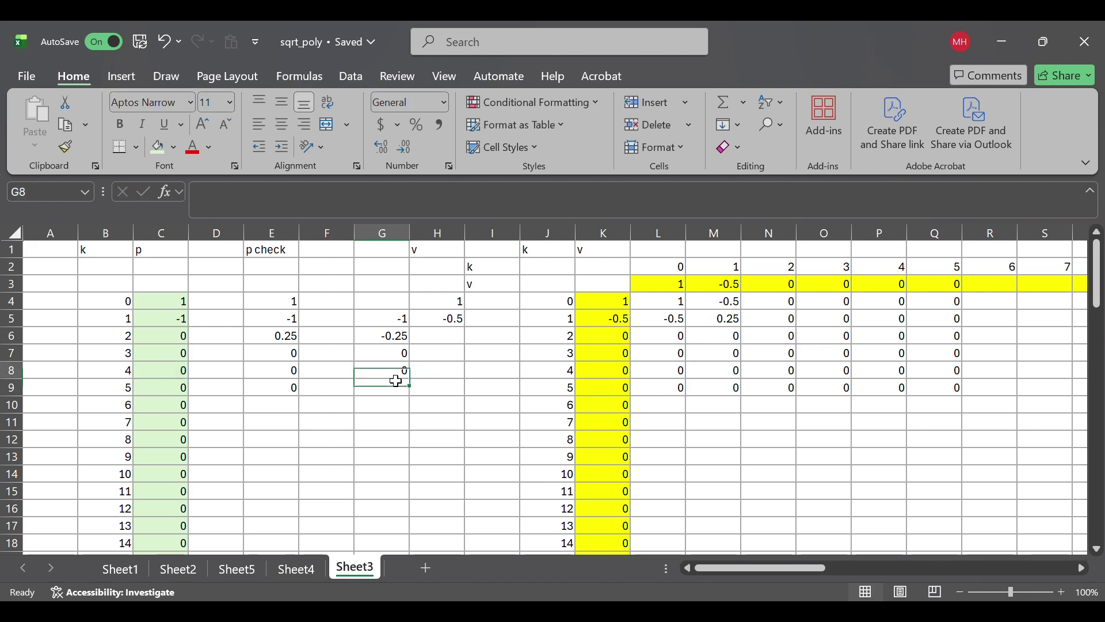
- Copy the G8 formula to G9 and extend it to =C9-M8-N7-O6-P5
click(395, 374)
key(ctrl+c)
click(395, 389)
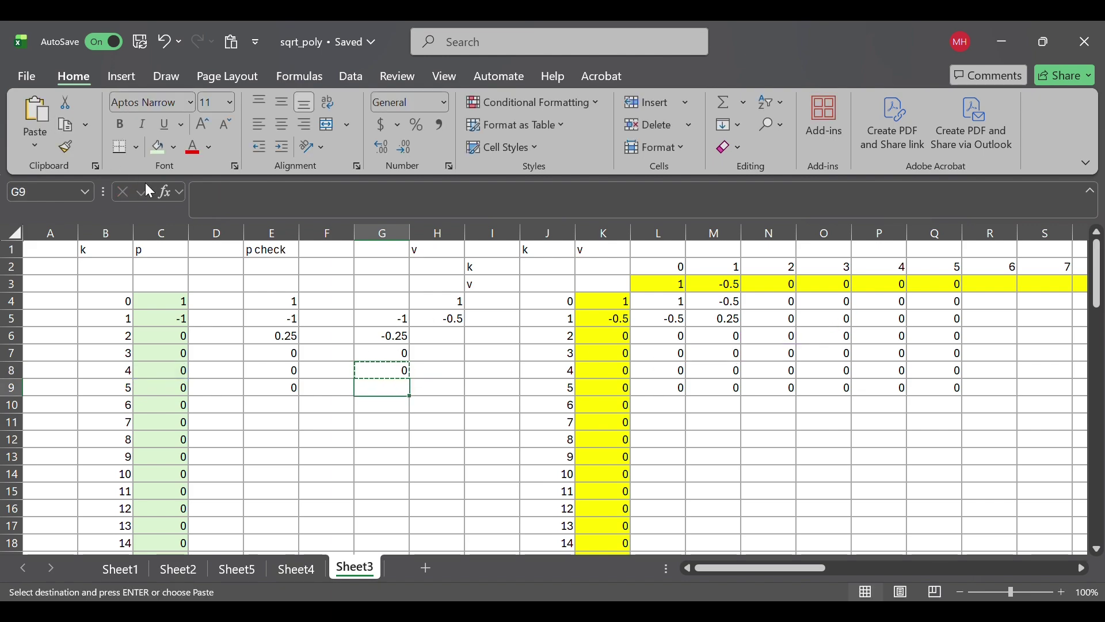
key(ctrl+v)
double_click(405, 395)
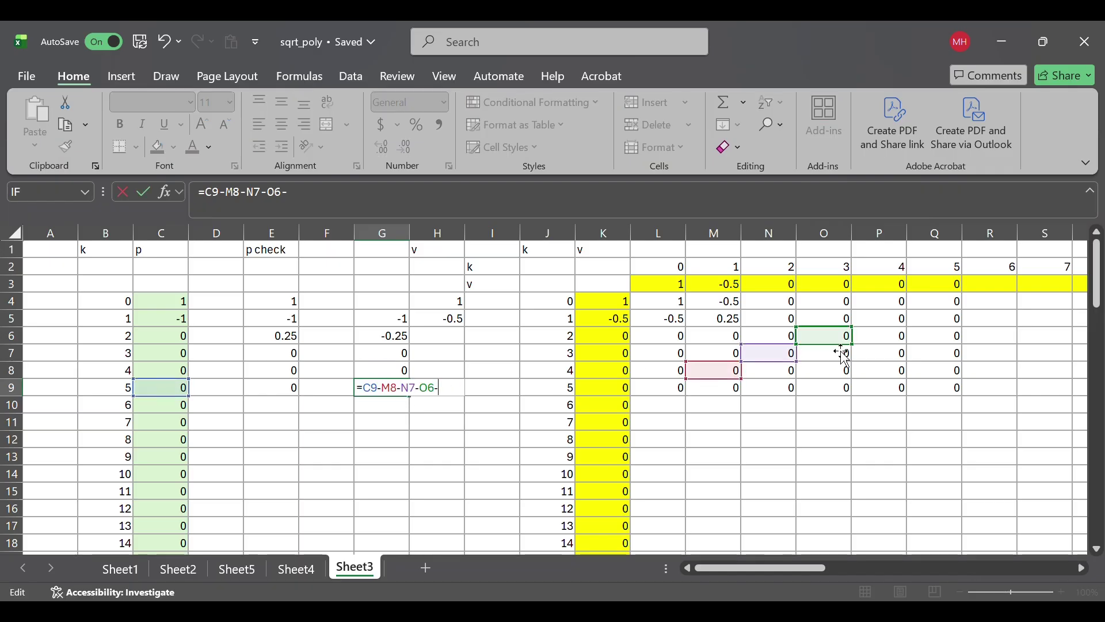
text(-)
click(882, 323)
key(Return)
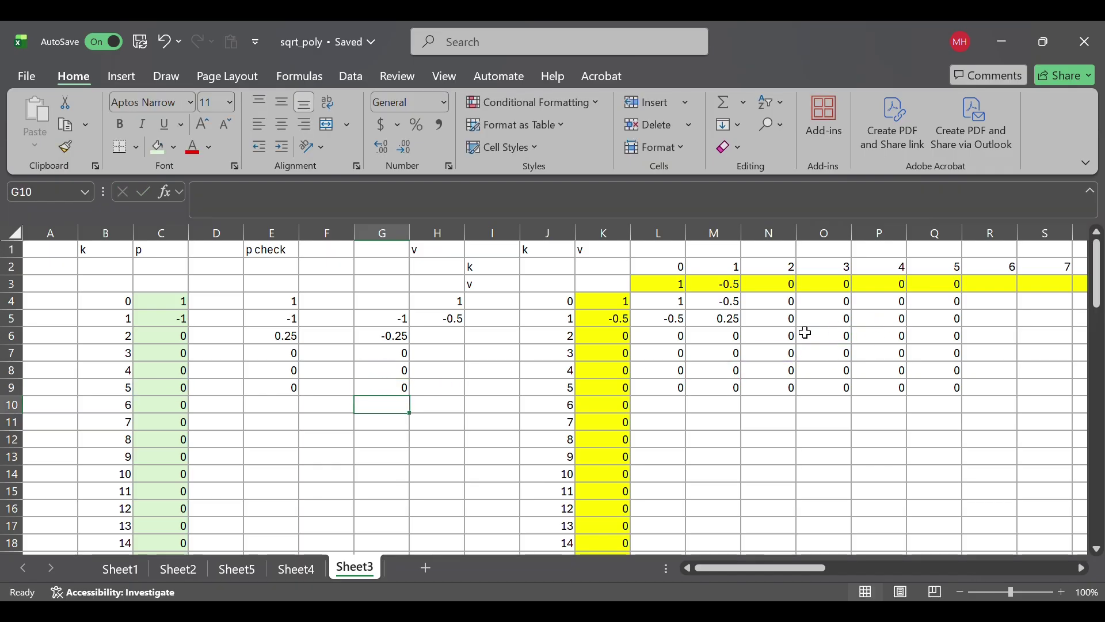
- Copy the v formula from H5 into H6:H9
click(459, 320)
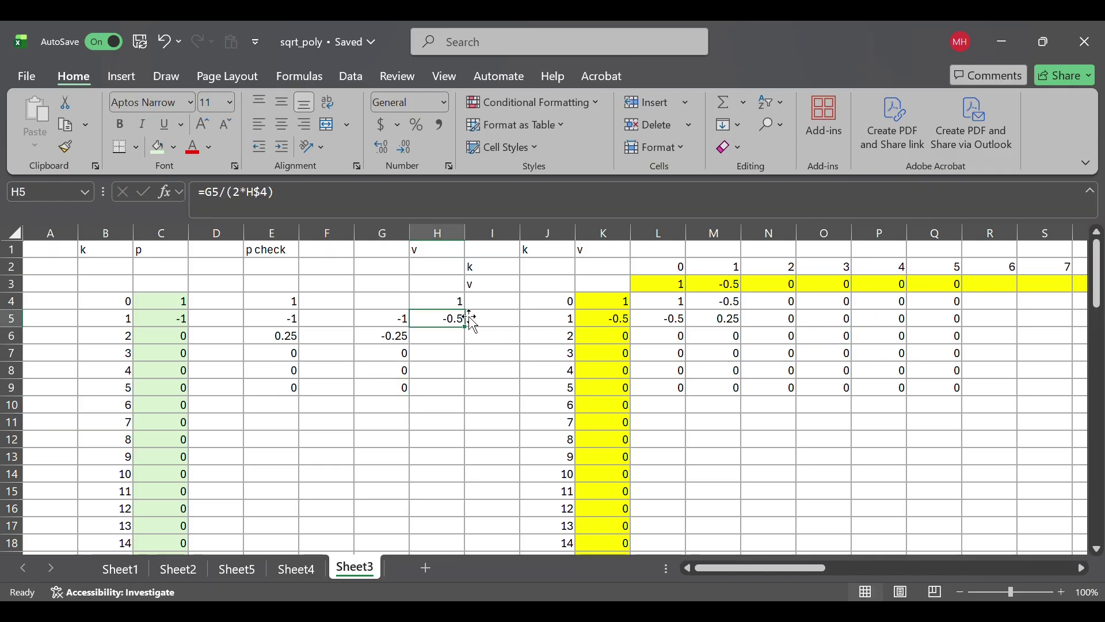
click(63, 127)
drag(456, 341, 452, 396)
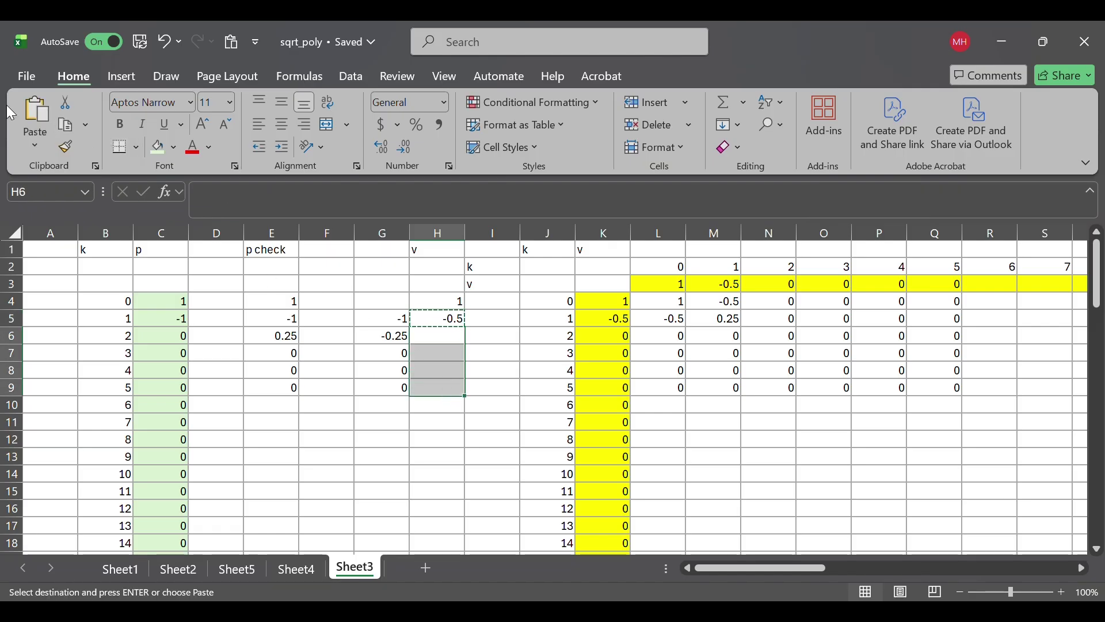
click(35, 112)
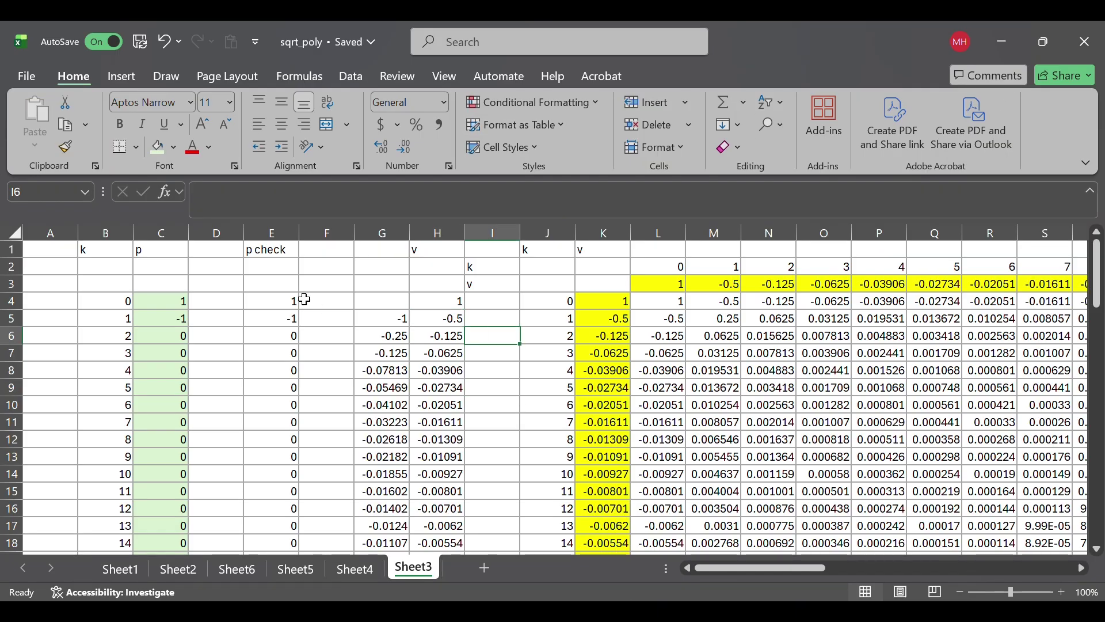
- Examine the expanded worksheet's coefficient columns down to k = 25 and the v values in row 3 across to k = 25
click(337, 277)
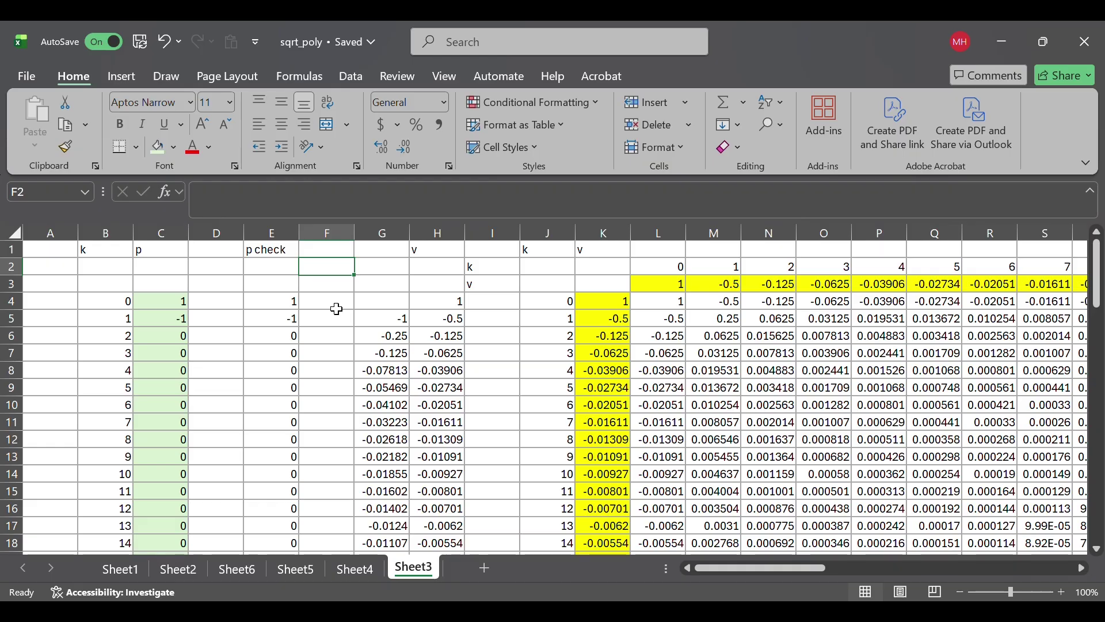
scroll(553, 343, down, 5)
scroll(552, 343, up, 5)
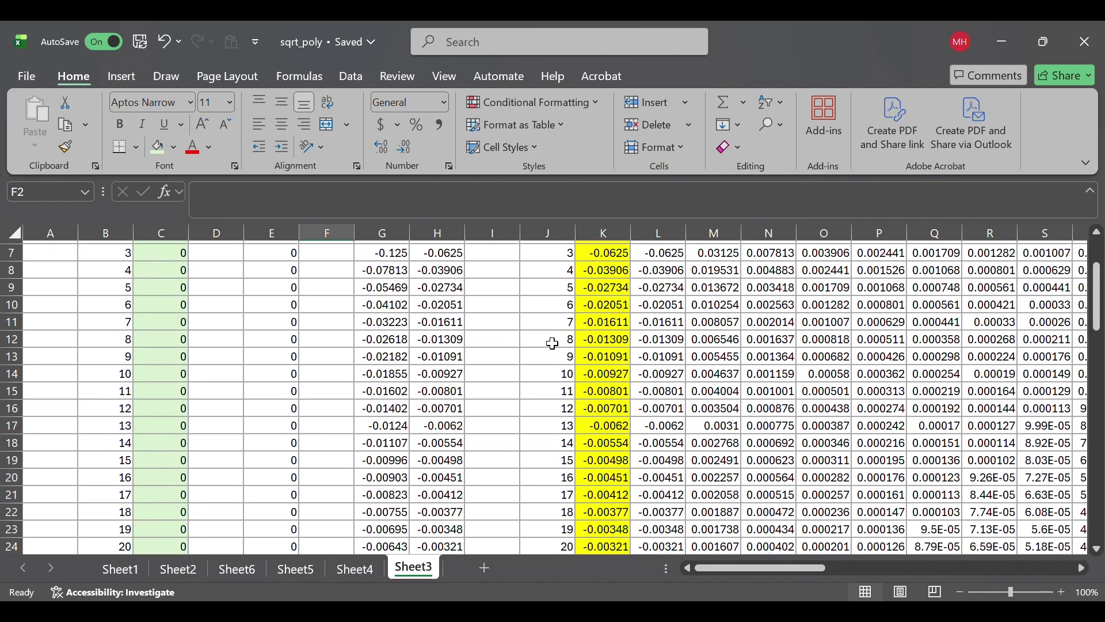
scroll(604, 320, down, 4)
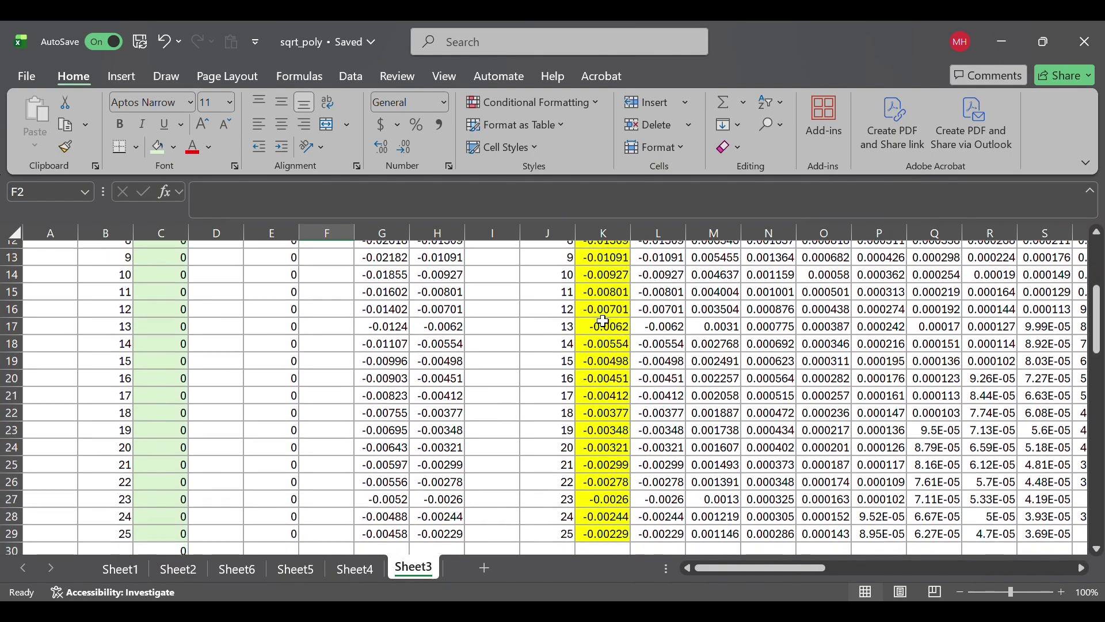
scroll(603, 320, up, 4)
click(673, 286)
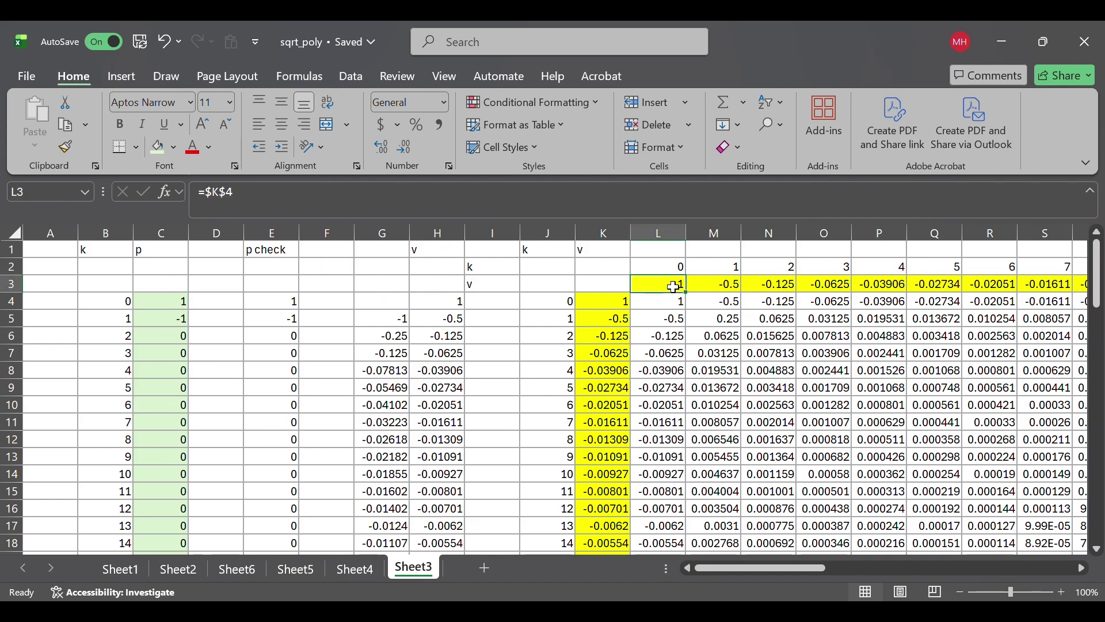
key(Right)
key(Right)
key(Right)
key(Right)
key(Right)
key(Right)
key(Right)
key(Right)
key(Right)
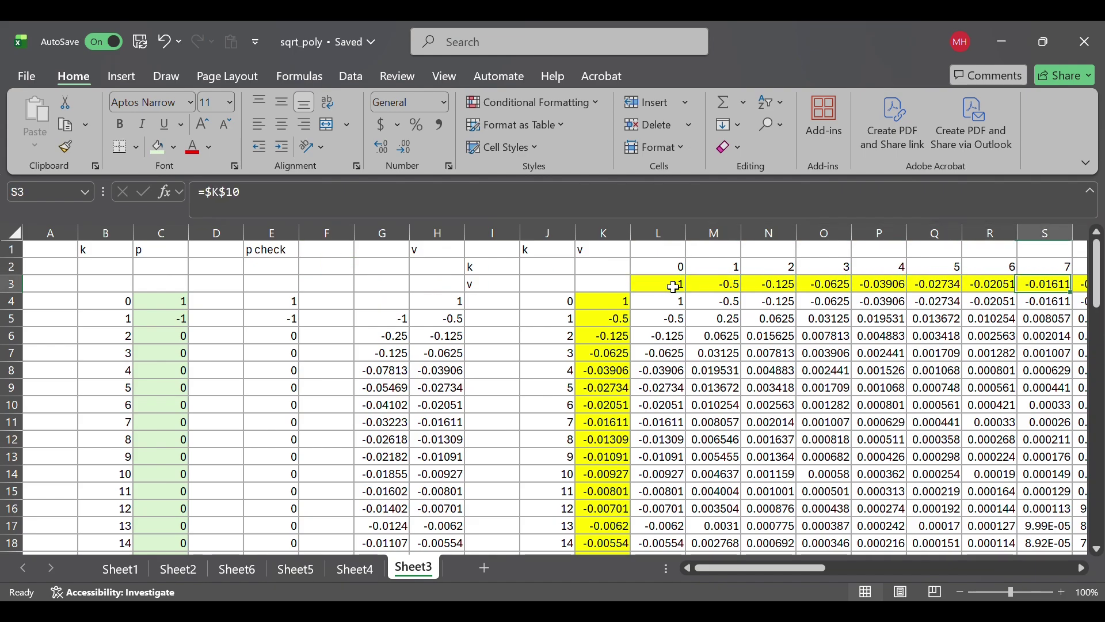
key(Right)
key(Right)
key(Right)
key(Right)
key(Right)
key(Right)
key(Right)
key(Right)
key(Right)
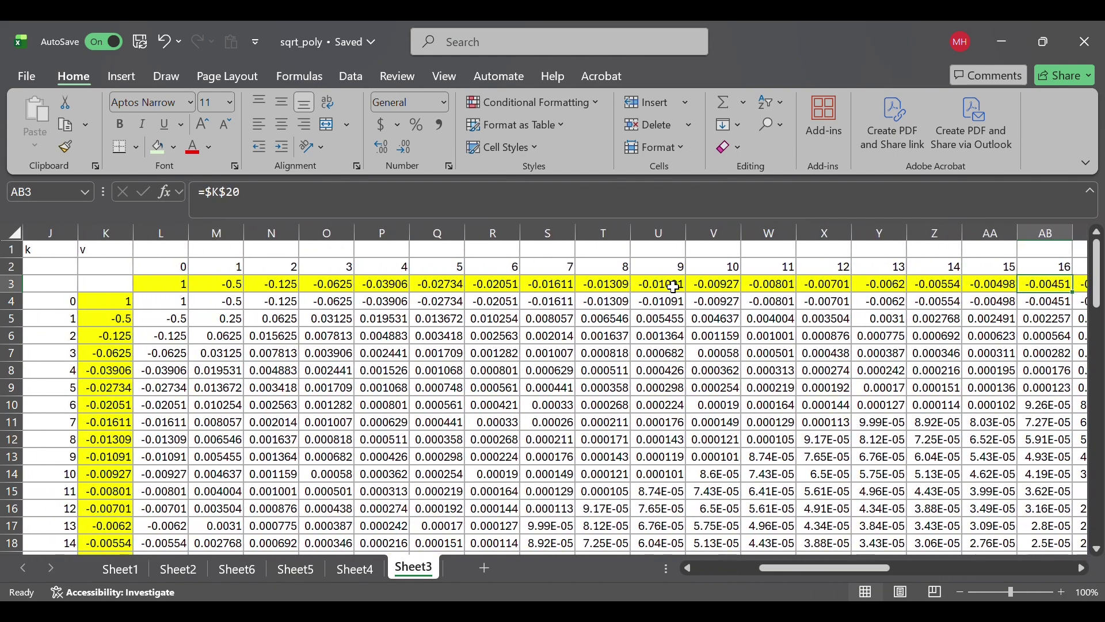
key(Right)
key(Right)
key(Right)
key(Right)
key(Right)
key(Right)
key(Right)
key(Right)
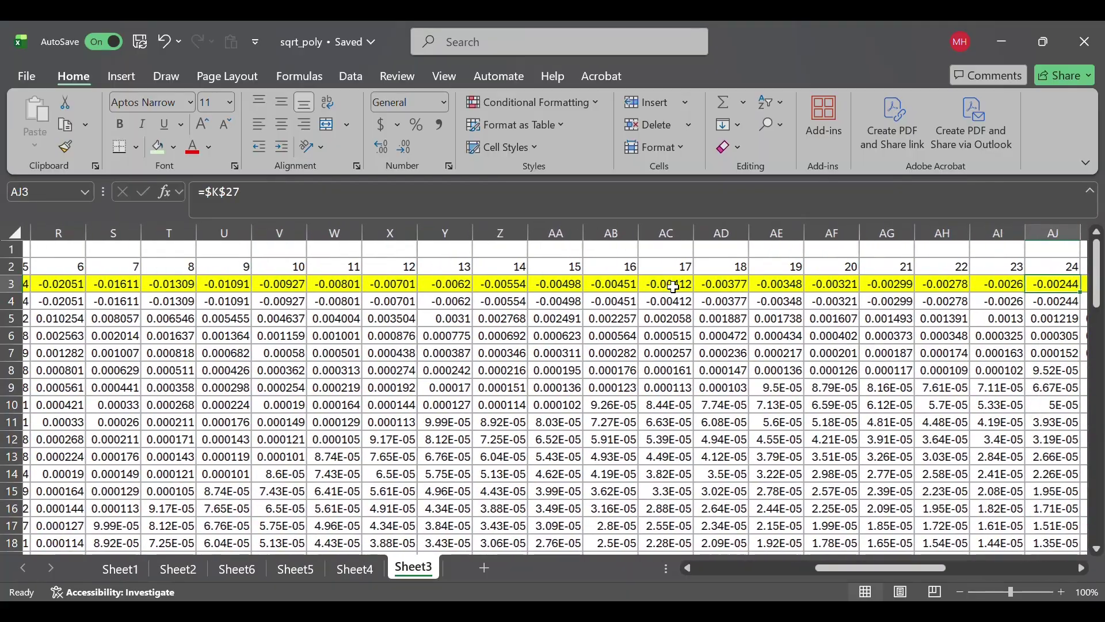
key(Right)
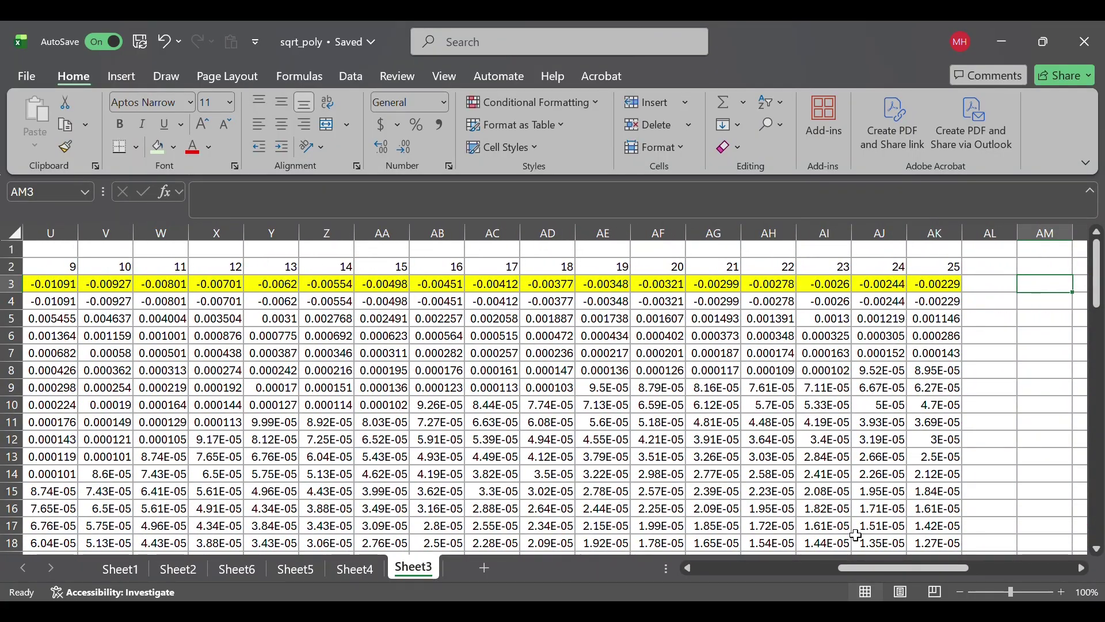
- Review the anti-diagonal sum formulas in the p check column from E7 down to E26
drag(913, 571, 731, 589)
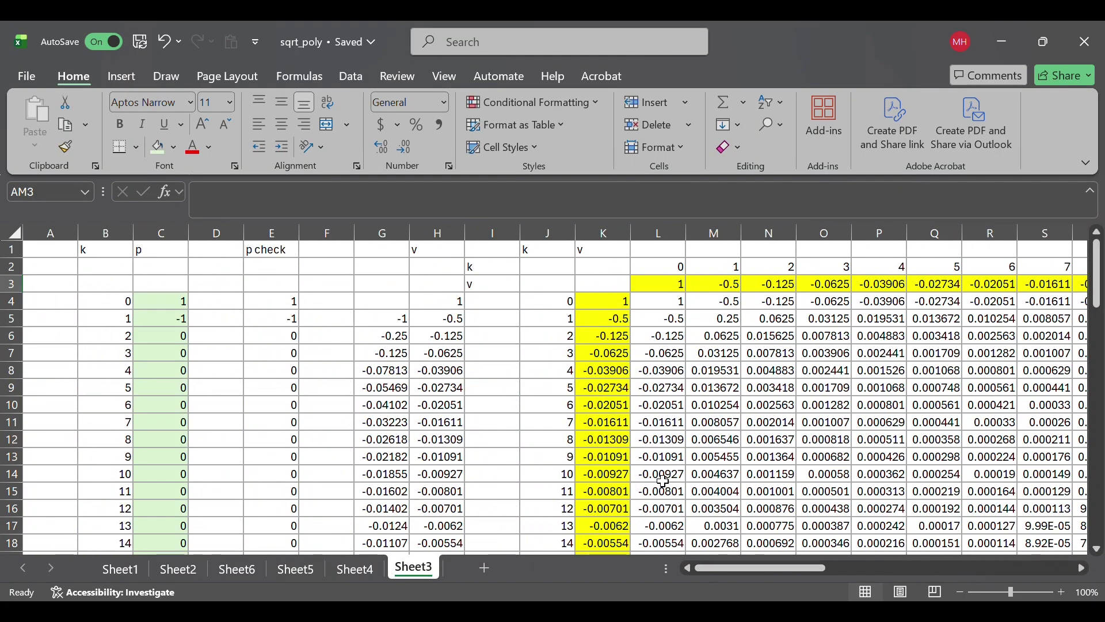
click(287, 356)
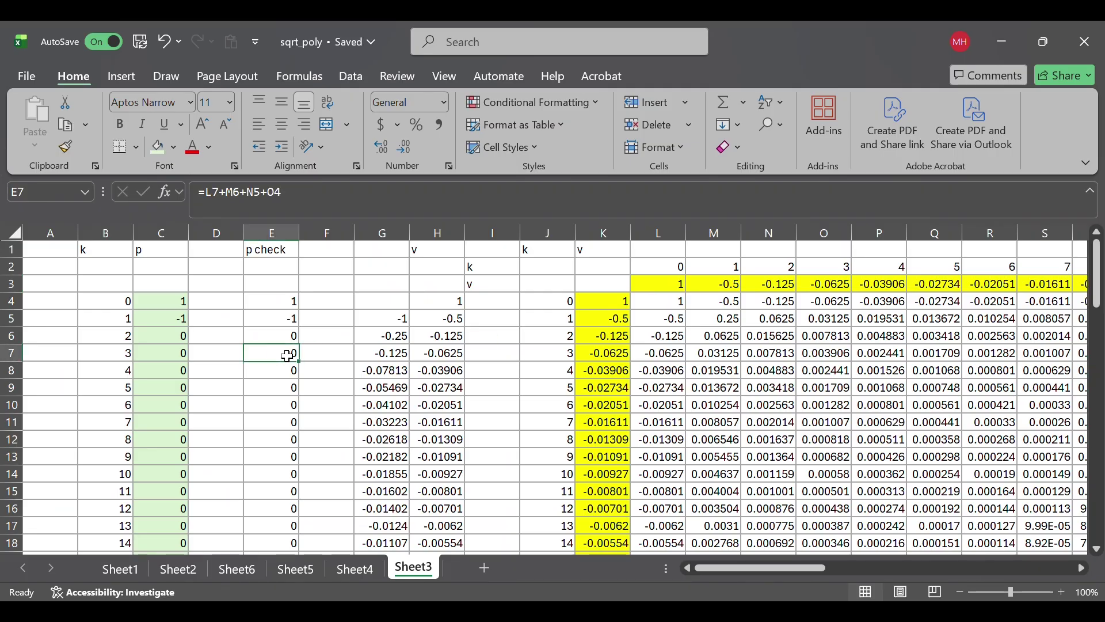
key(Down)
key(Down)
key(Down)
key(Down)
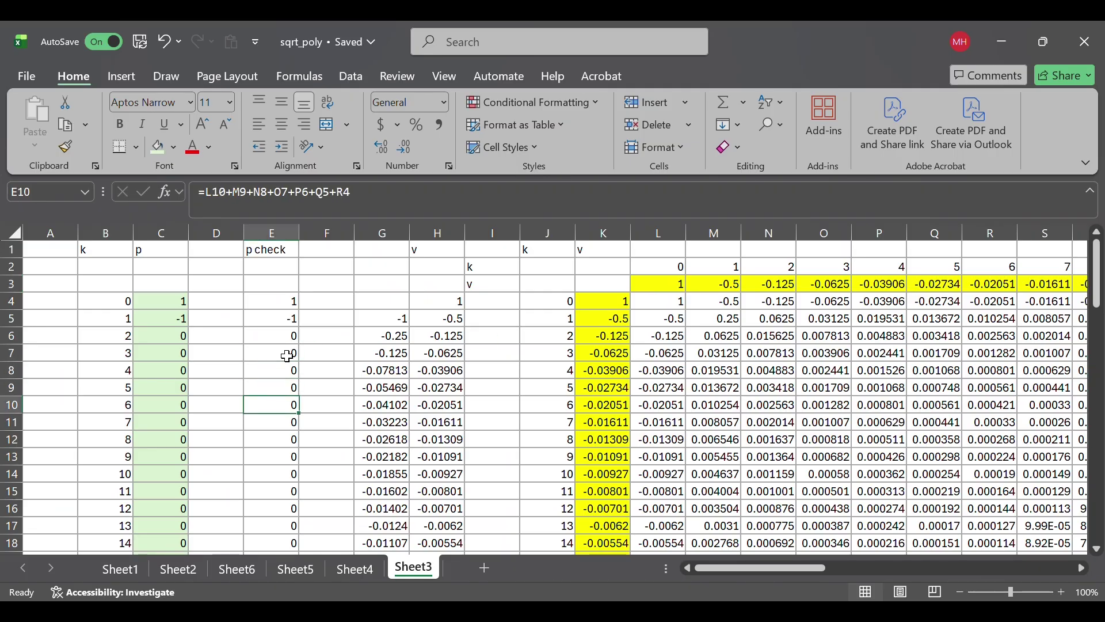
key(Down)
key(Down)
key(Down)
key(Down)
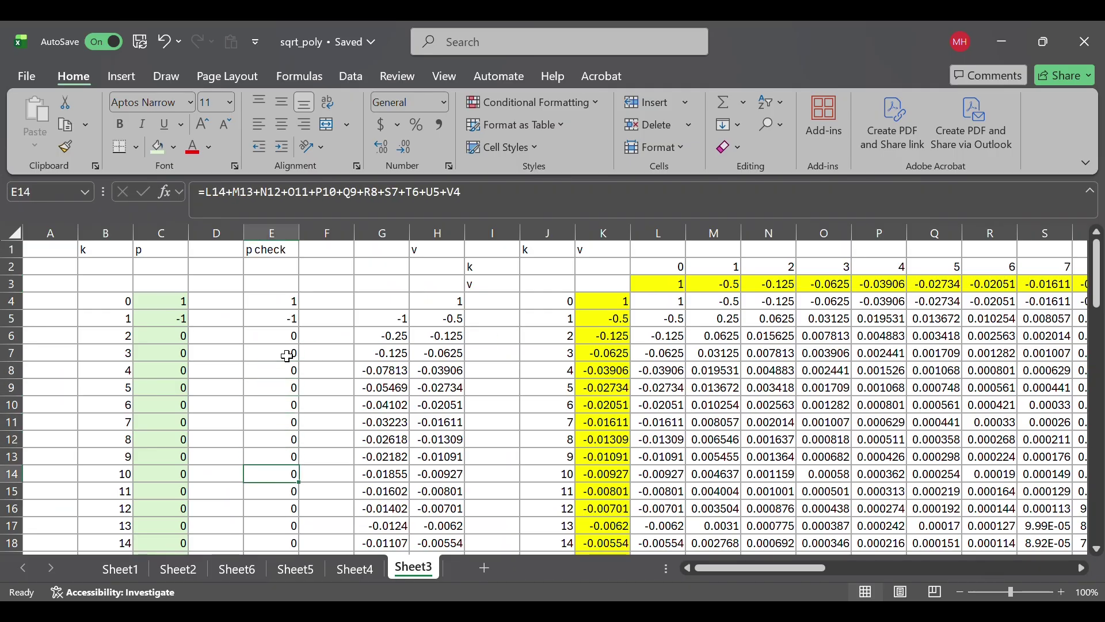
key(Down)
key(Down)
key(Down)
key(Down)
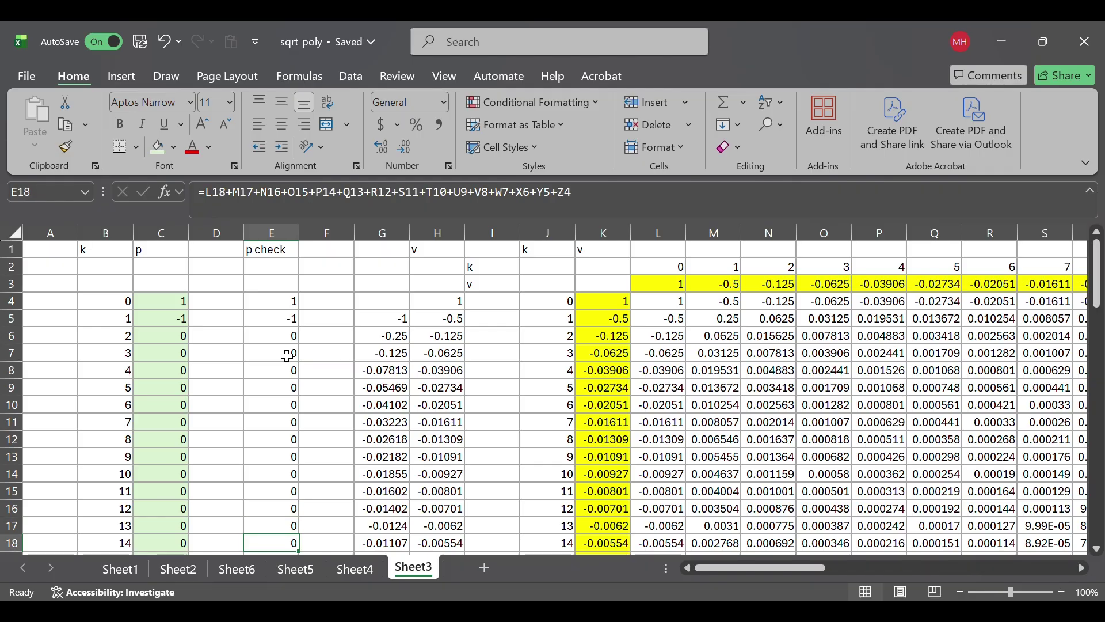
key(Down)
key(Down)
key(Down)
key(Down)
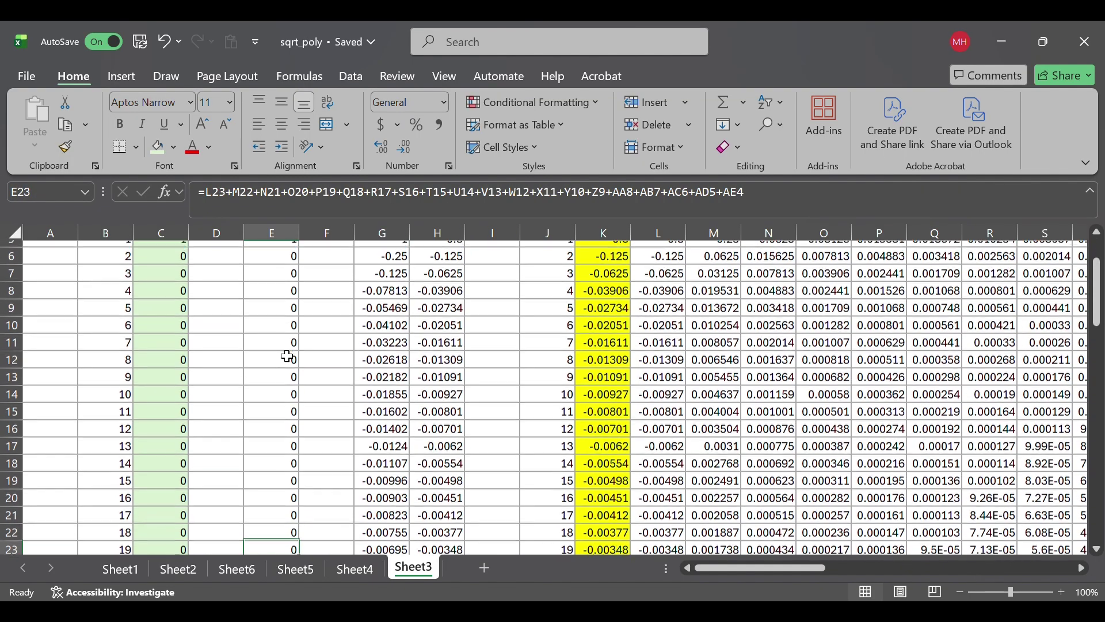
key(Down)
key(Down)
key(Down)
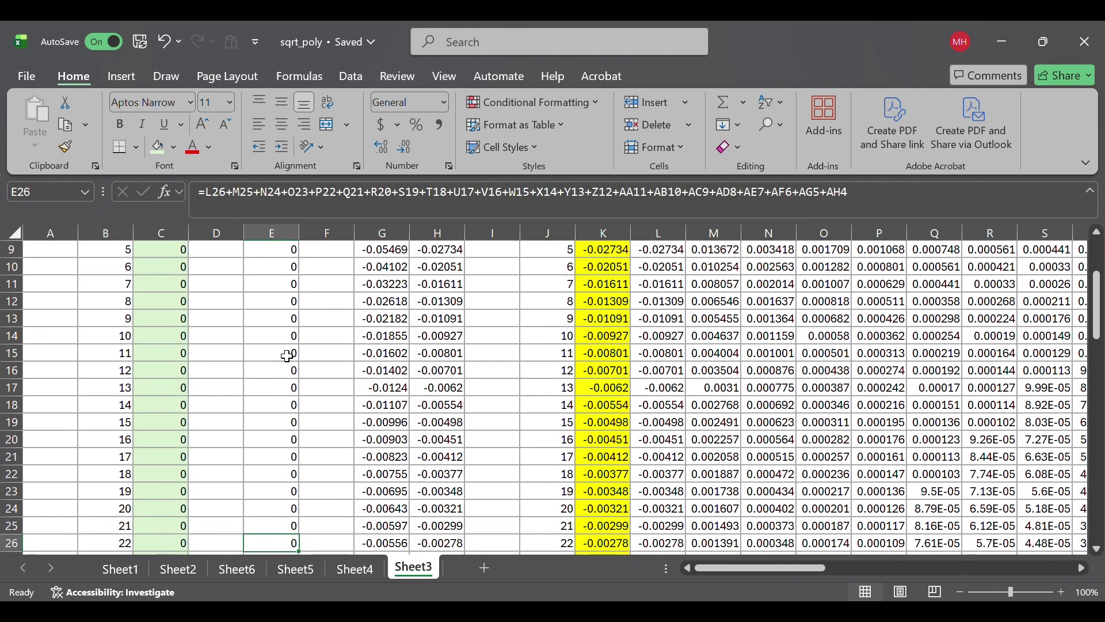
scroll(287, 355, up, 3)
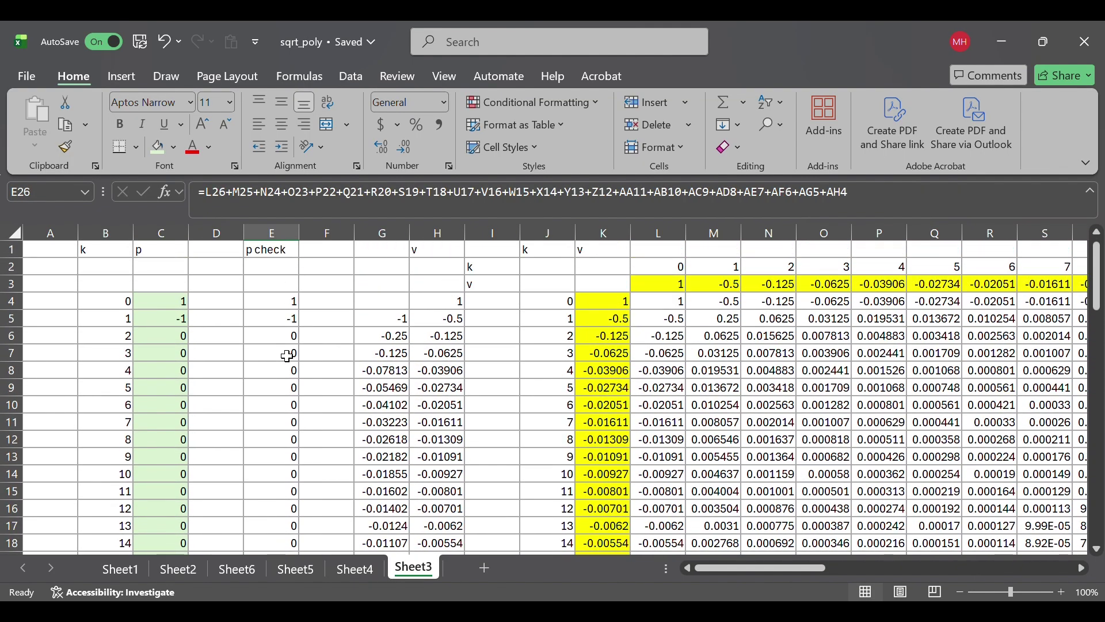
- Review the column G formulas that subtract product-grid terms from p, from G5 down to G16
click(394, 322)
key(Down)
key(Down)
key(Down)
key(Down)
key(Down)
key(Down)
key(Down)
key(Down)
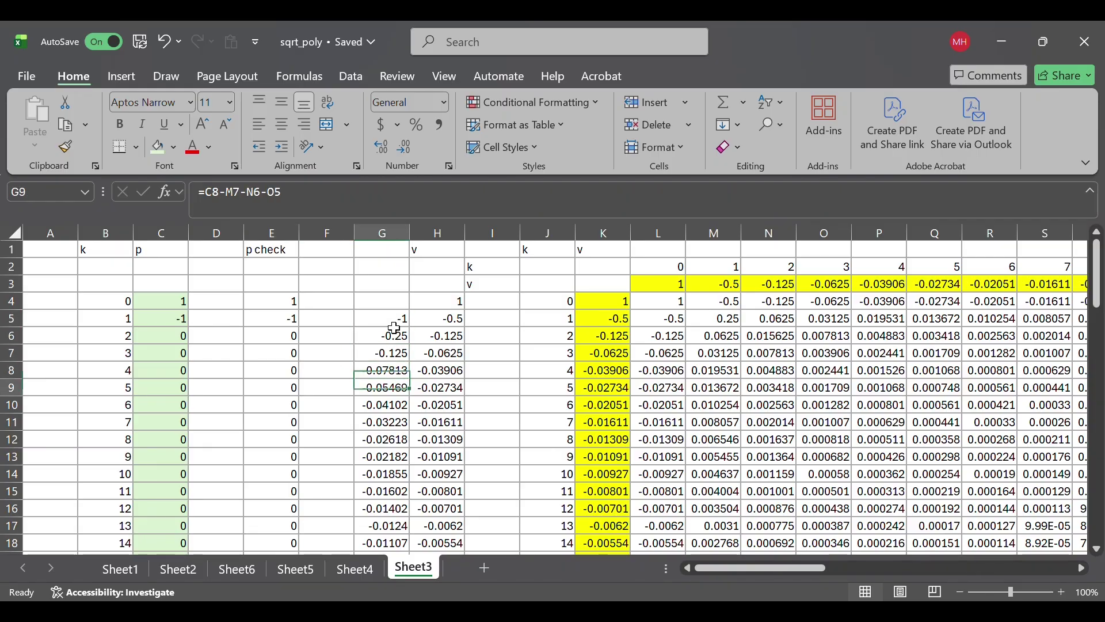
key(Down)
key(Down)
key(Down)
key(Down)
key(Down)
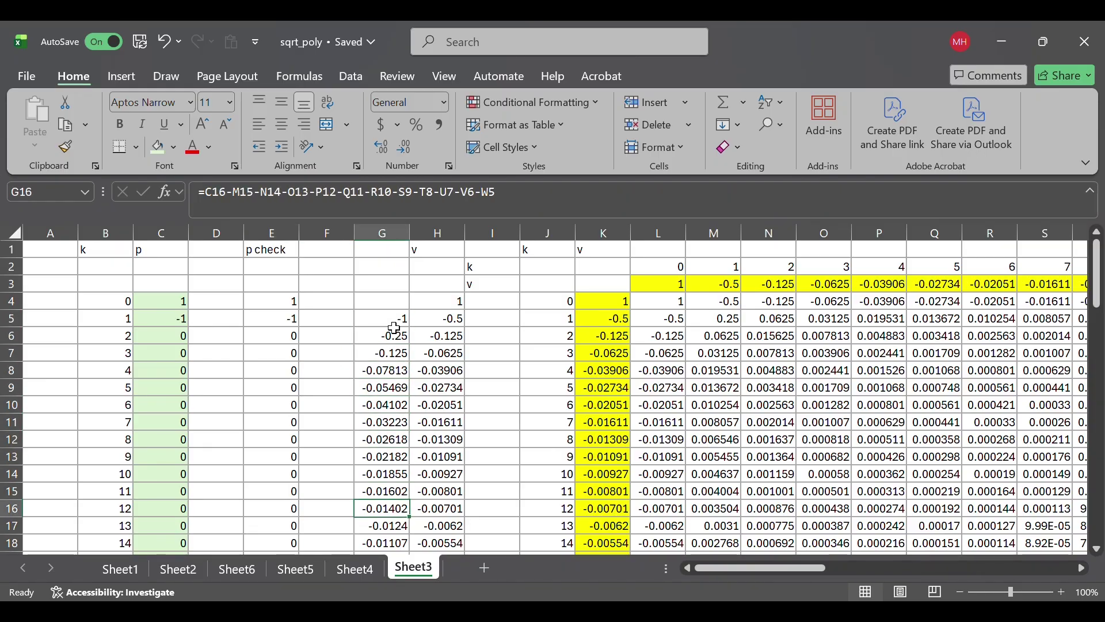
click(494, 370)
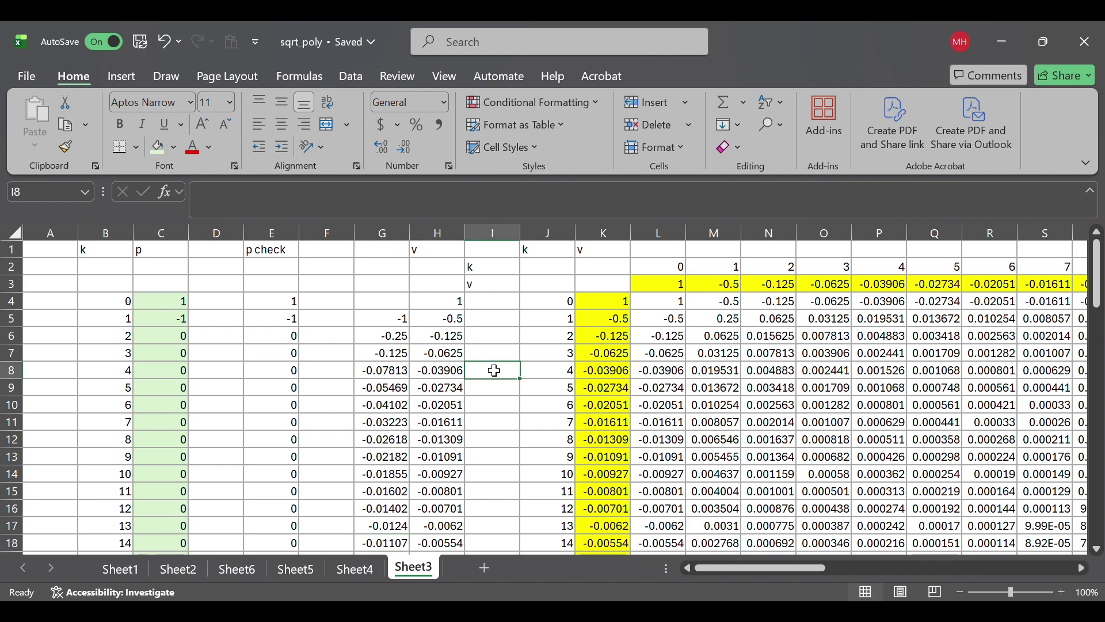
- Review the v formulas in column H from H8 downward
click(444, 370)
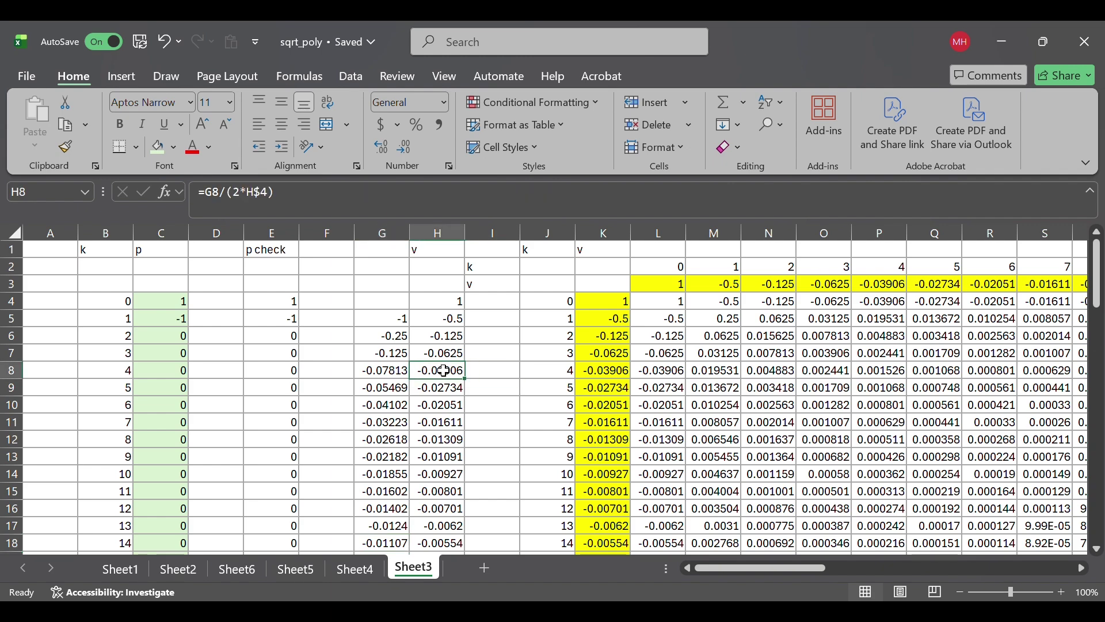
key(Down)
key(Down)
key(Down)
key(Down)
key(Down)
key(Down)
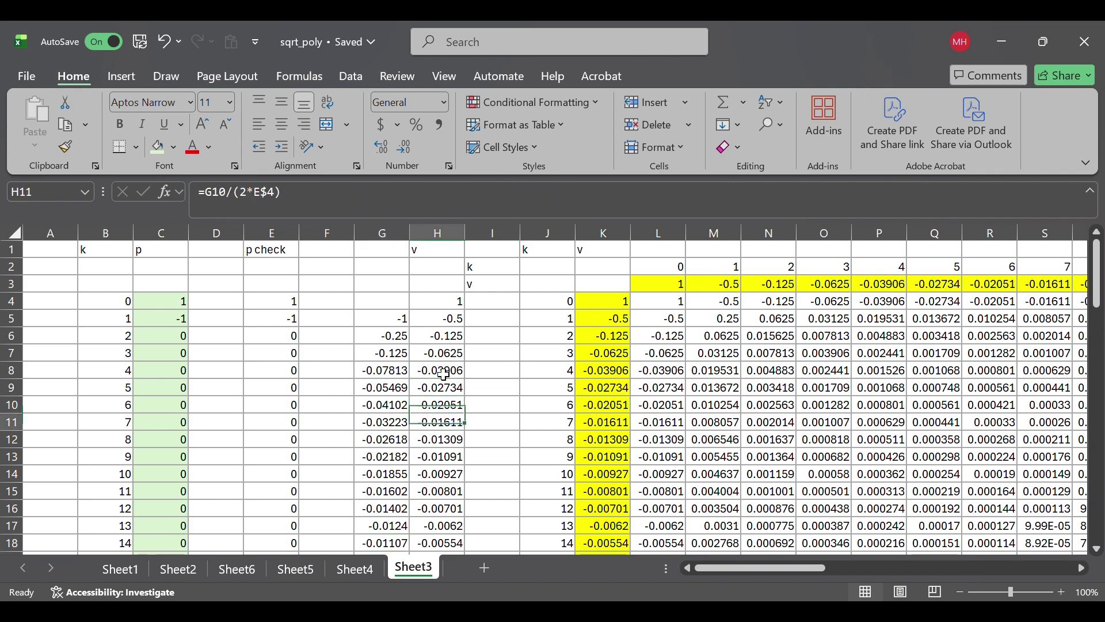
click(506, 336)
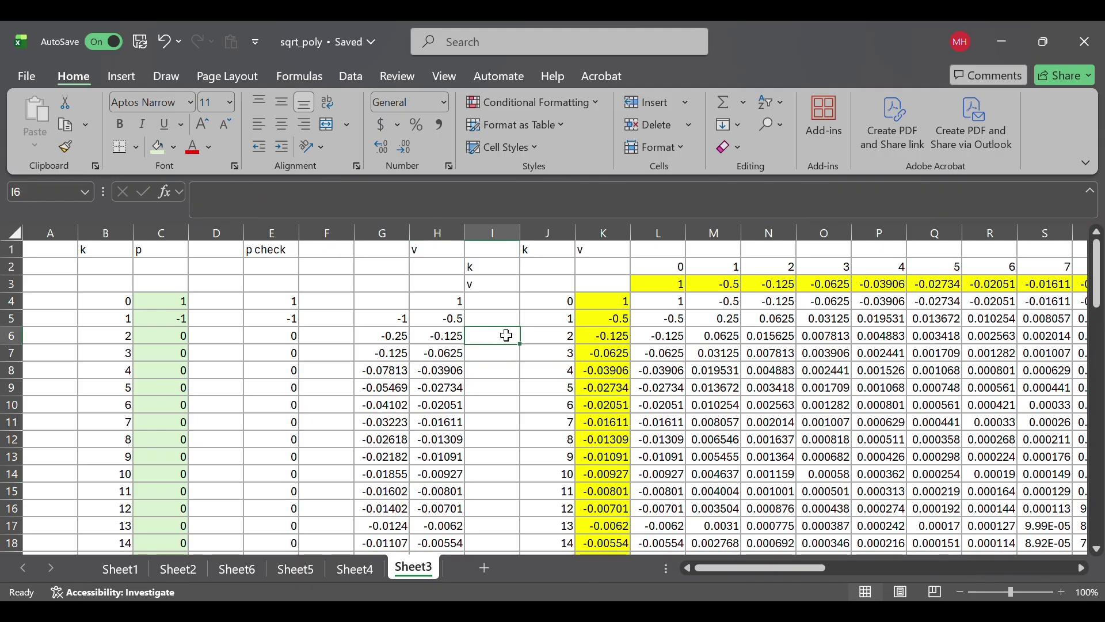